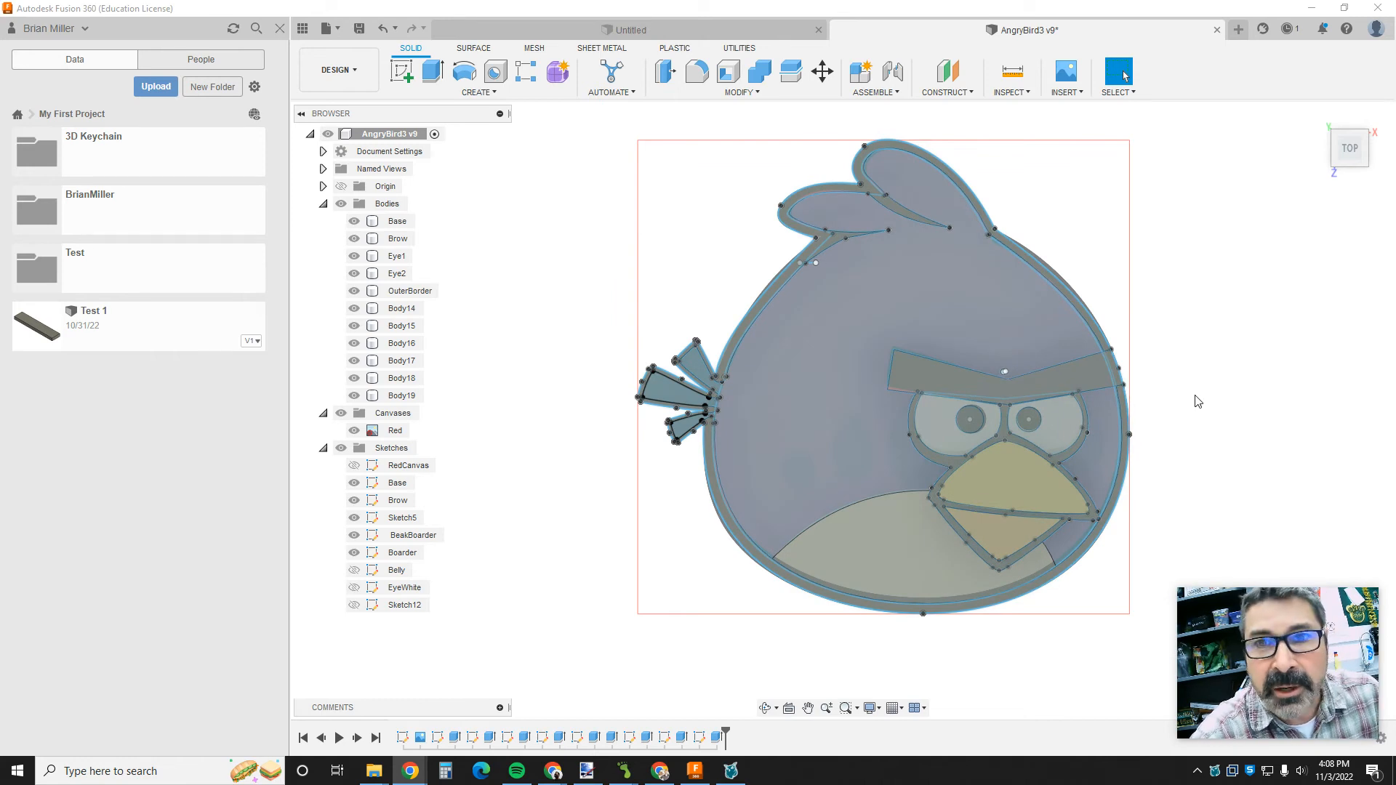
pyautogui.keyDown('shift'); pyautogui.moveTo(1199, 399); pyautogui.dragTo(1134, 393, button='middle'); pyautogui.keyUp('shift')
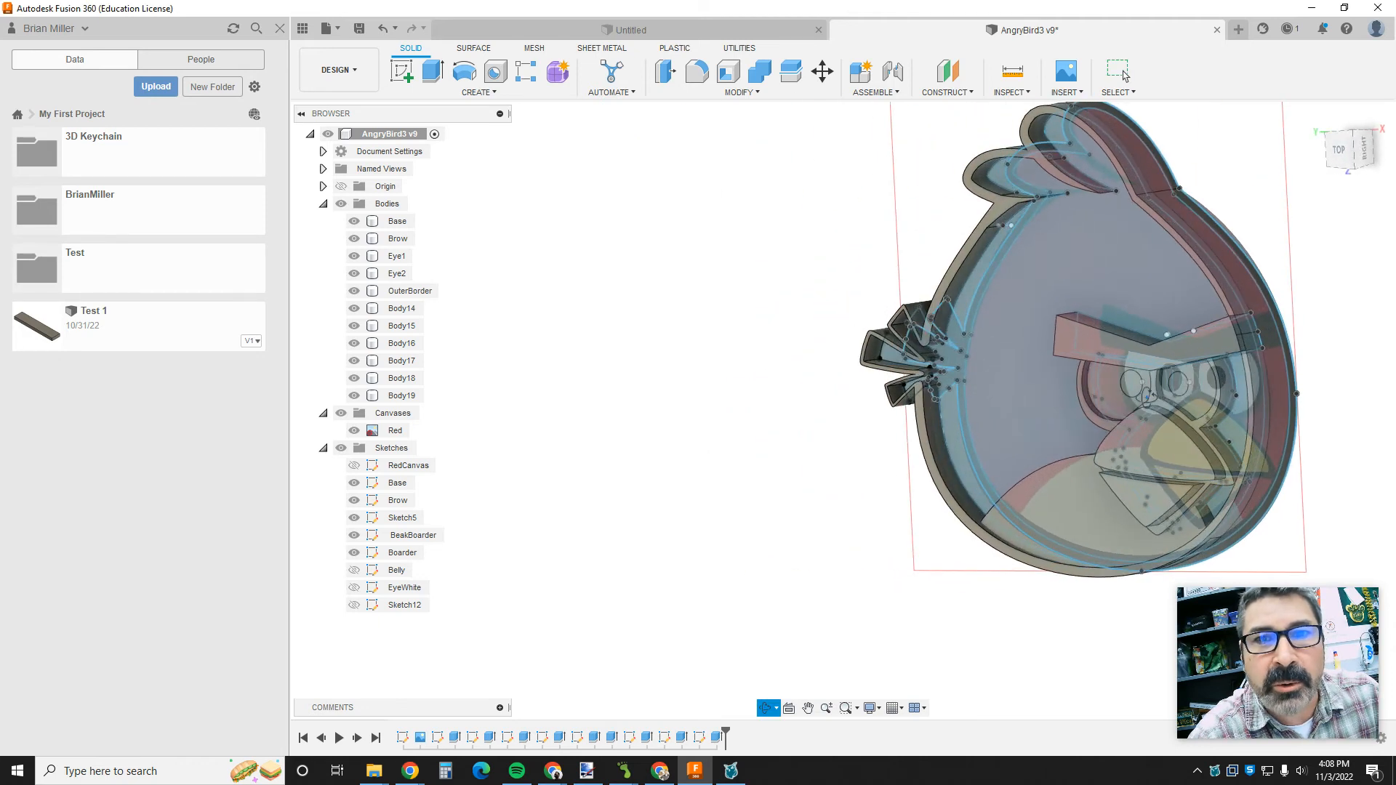
pyautogui.click(1120, 73)
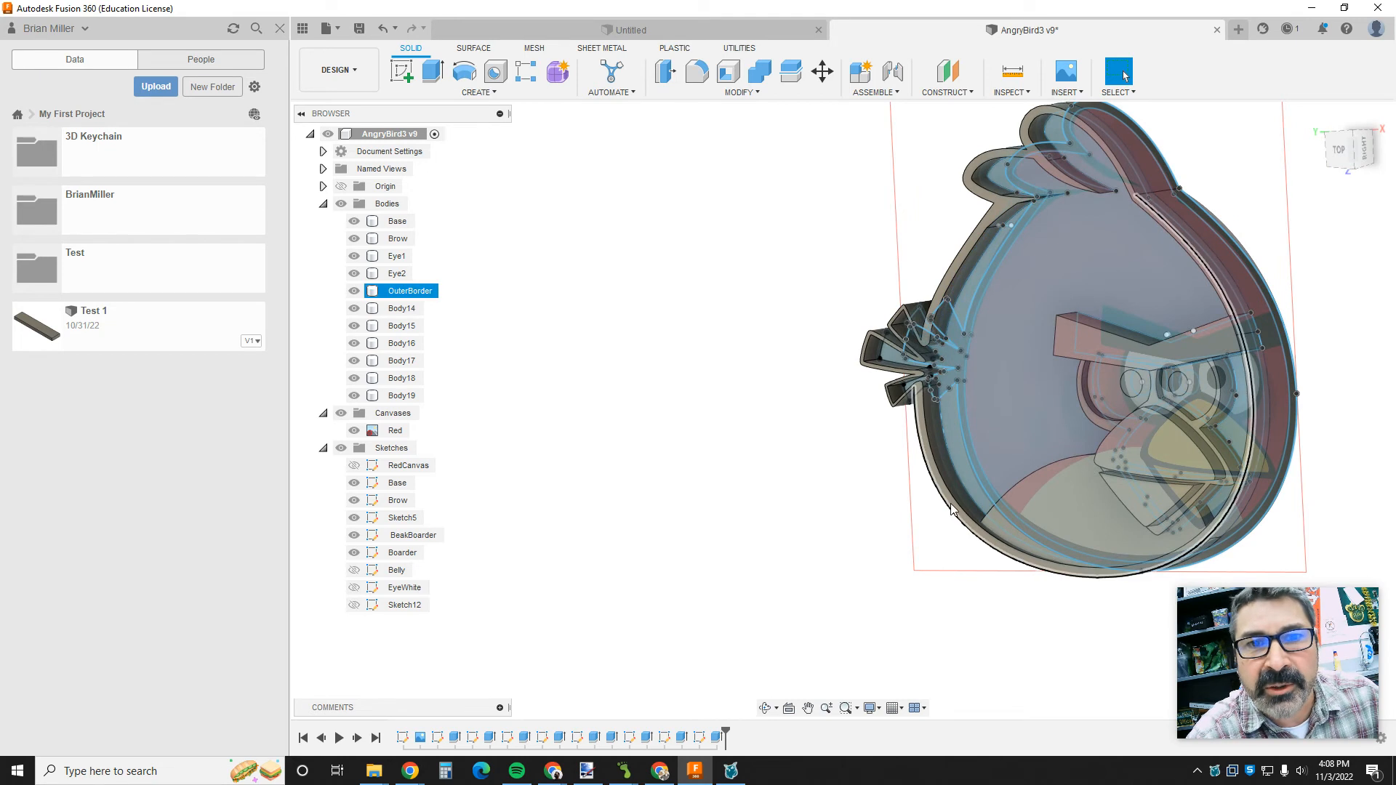
pyautogui.moveTo(1285, 651)
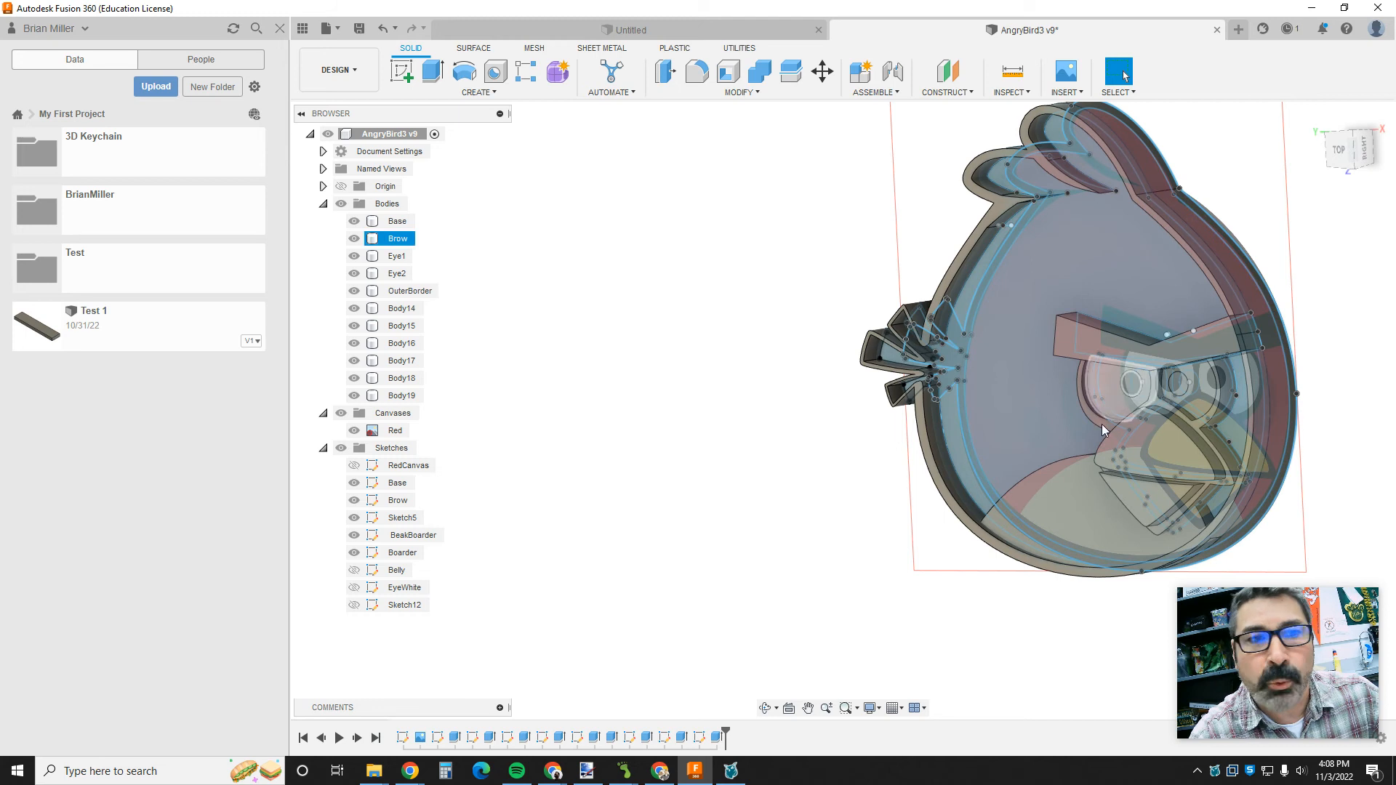
pyautogui.click(455, 738)
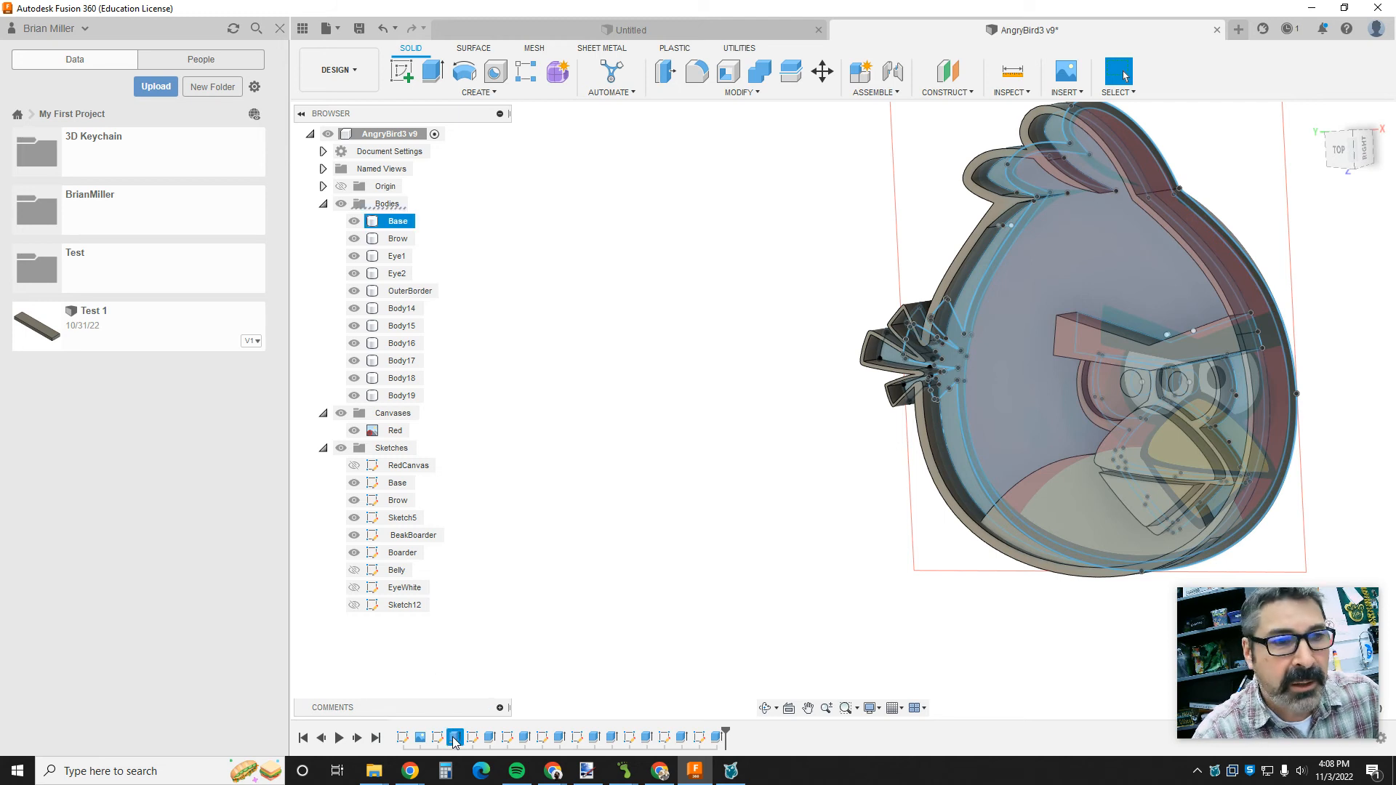
pyautogui.rightClick(454, 738)
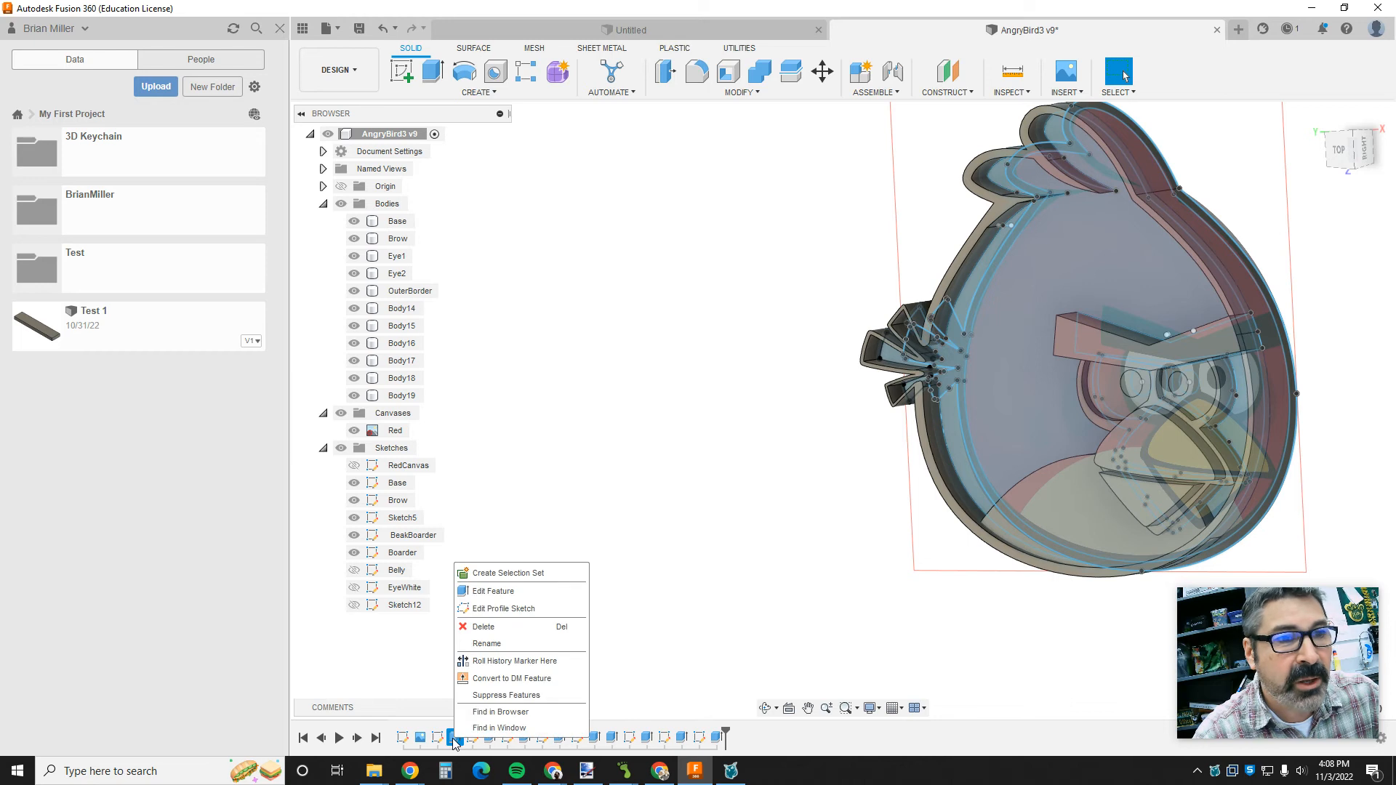
pyautogui.click(500, 644)
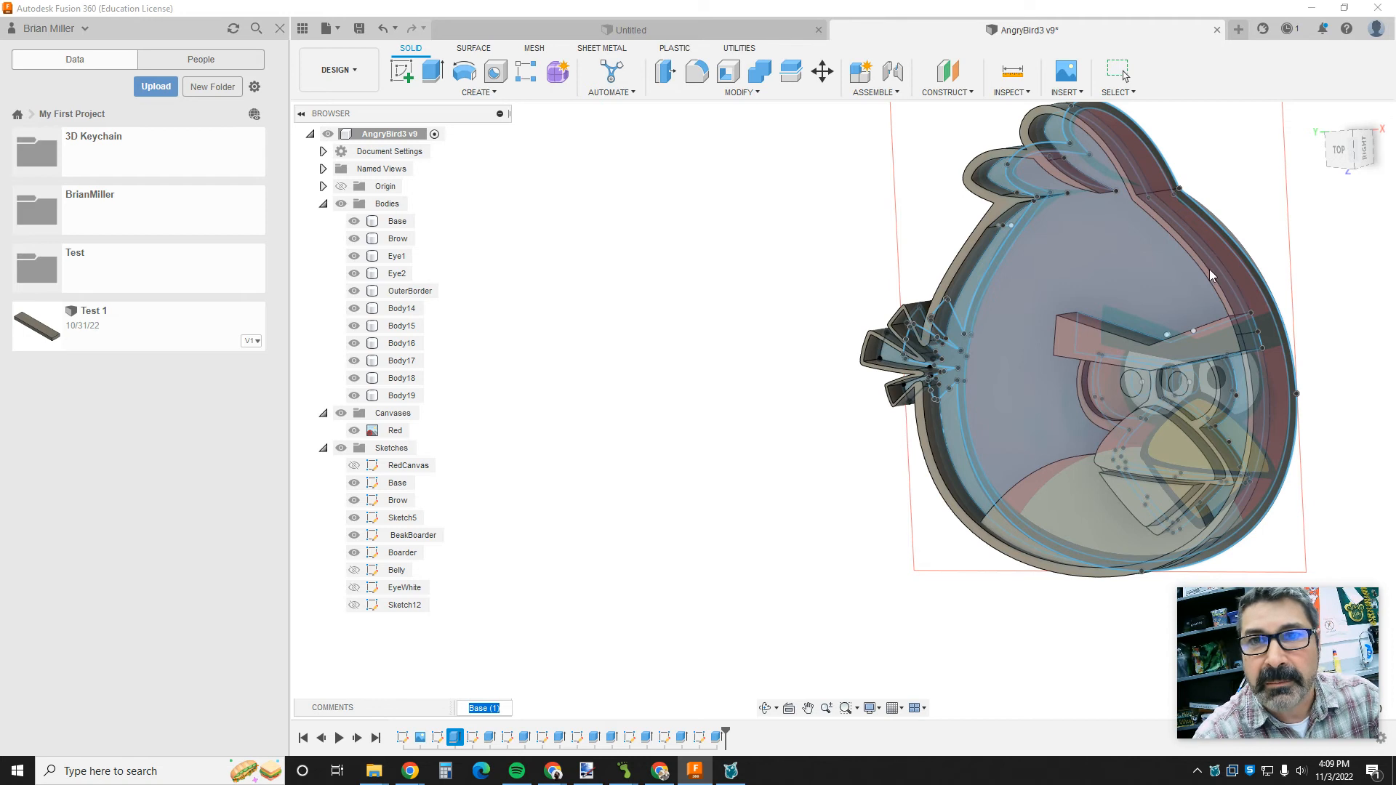
pyautogui.press('Return')
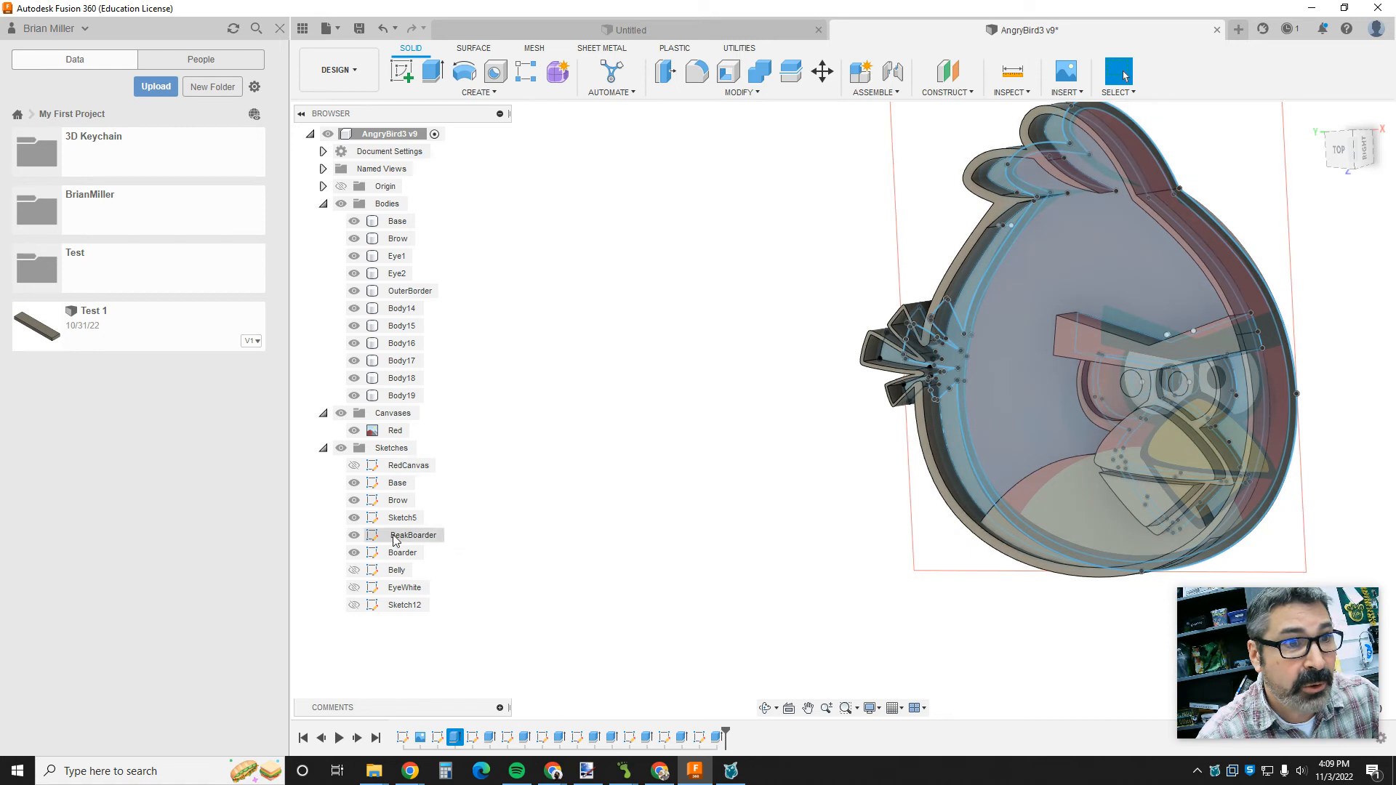
# - Edit the Base extrusion and try a distance of 8 mm
pyautogui.rightClick(456, 739)
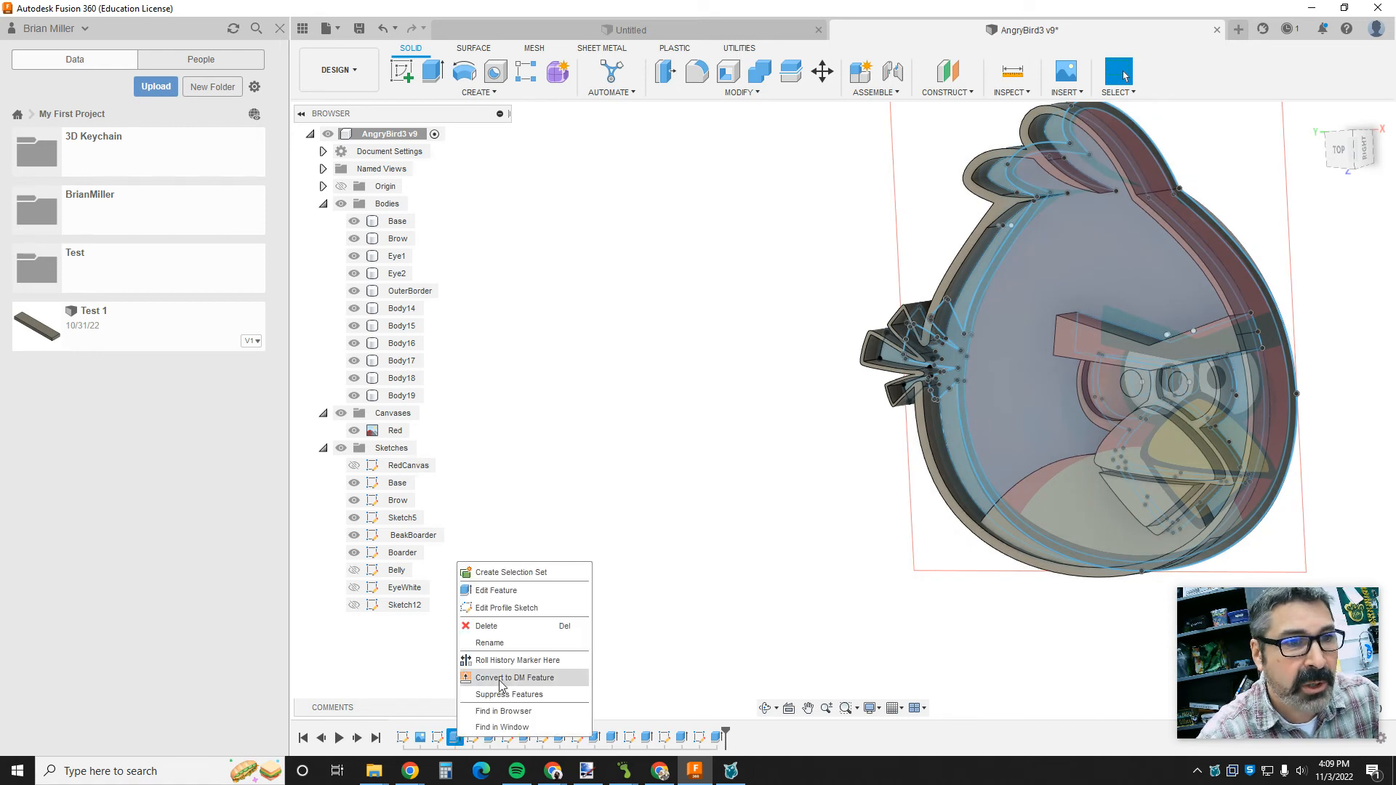
pyautogui.click(507, 597)
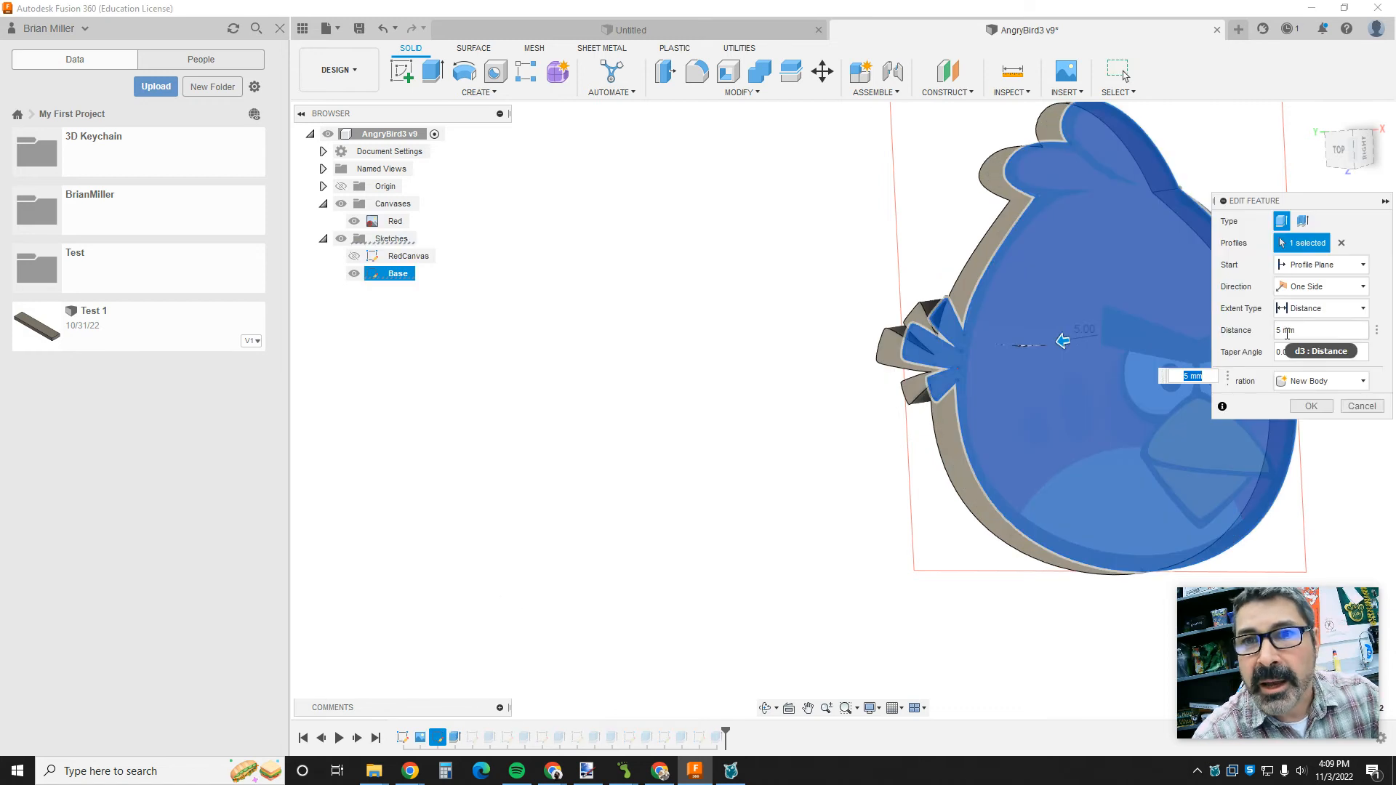
pyautogui.click(1278, 331)
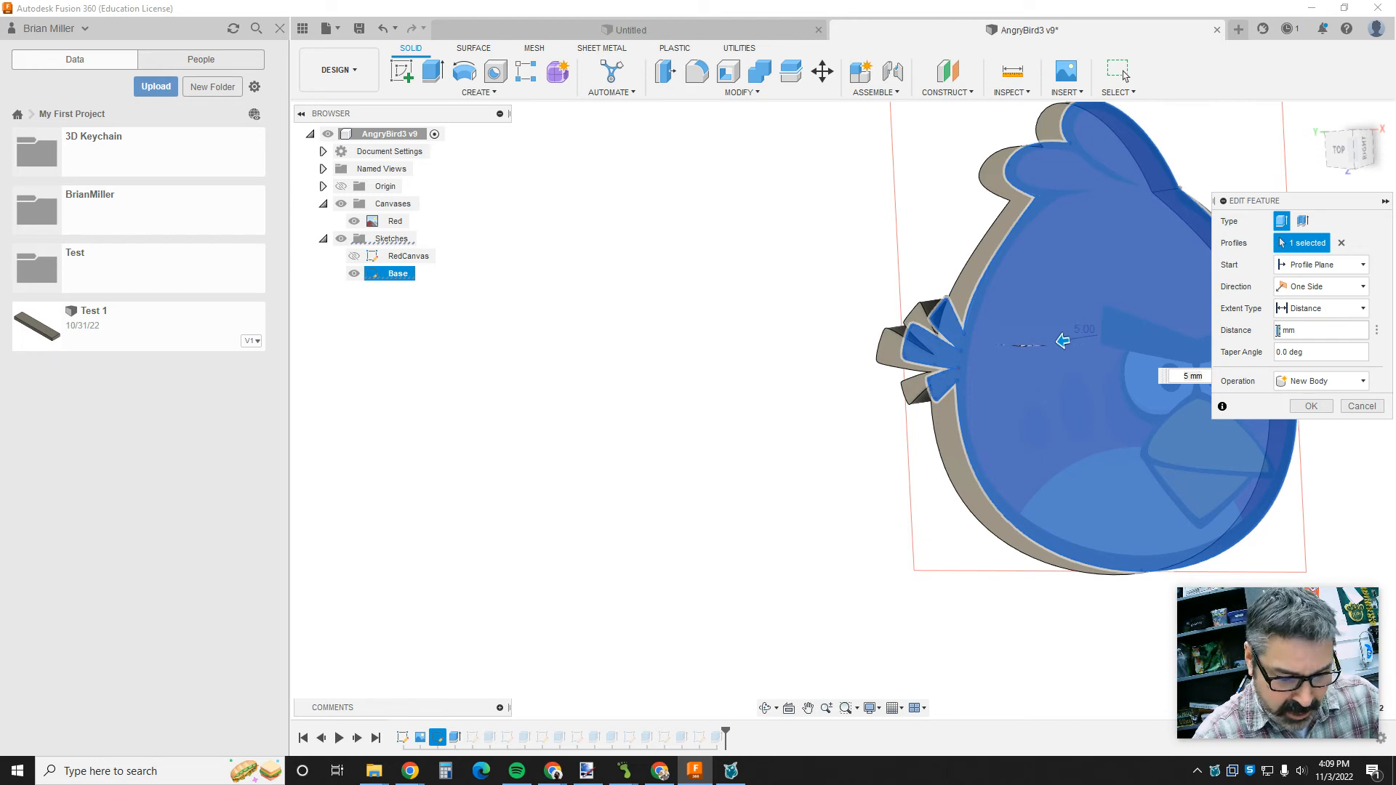
pyautogui.write('8')
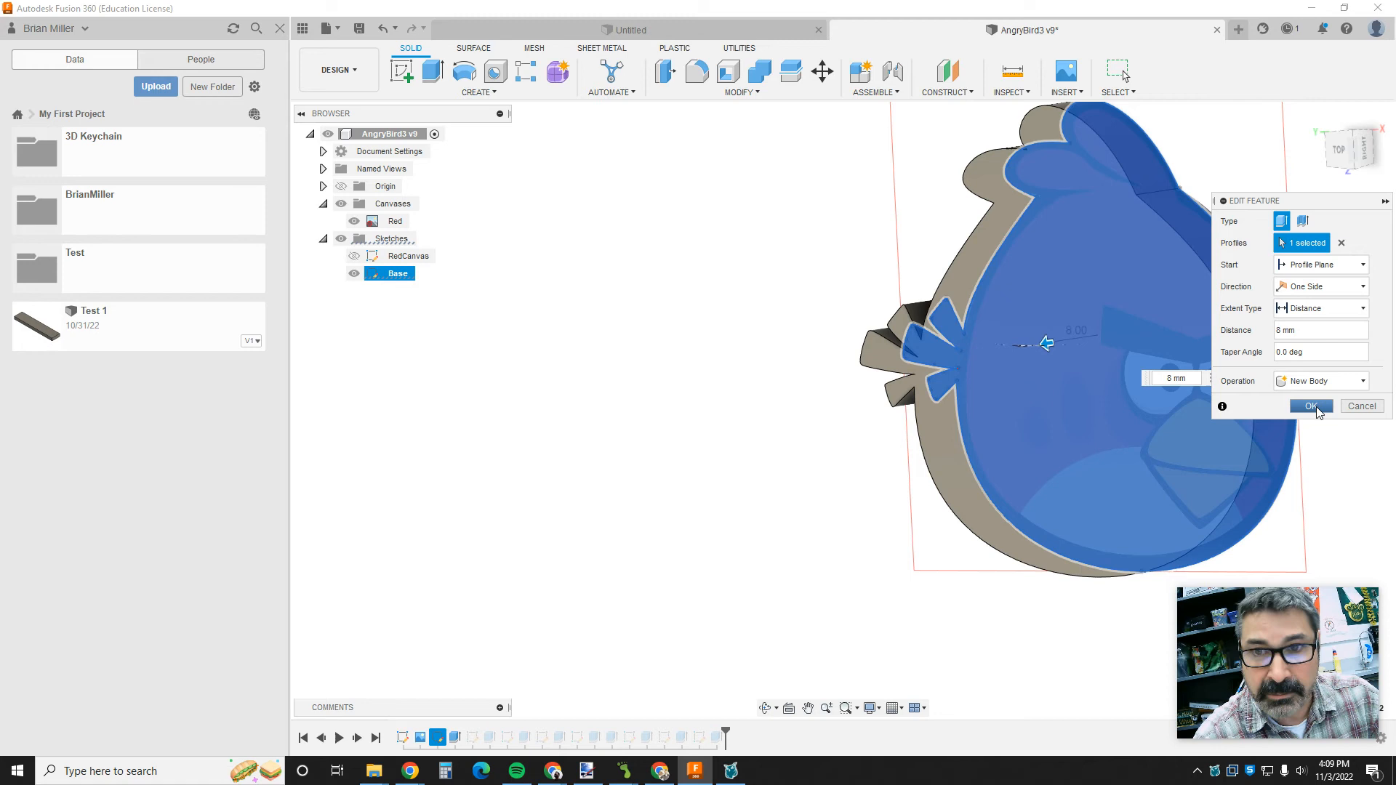
# - Set the Base extrusion's distance back to 5 mm and apply the edit
pyautogui.click(1285, 333)
pyautogui.press('BackSpace')
pyautogui.press('BackSpace')
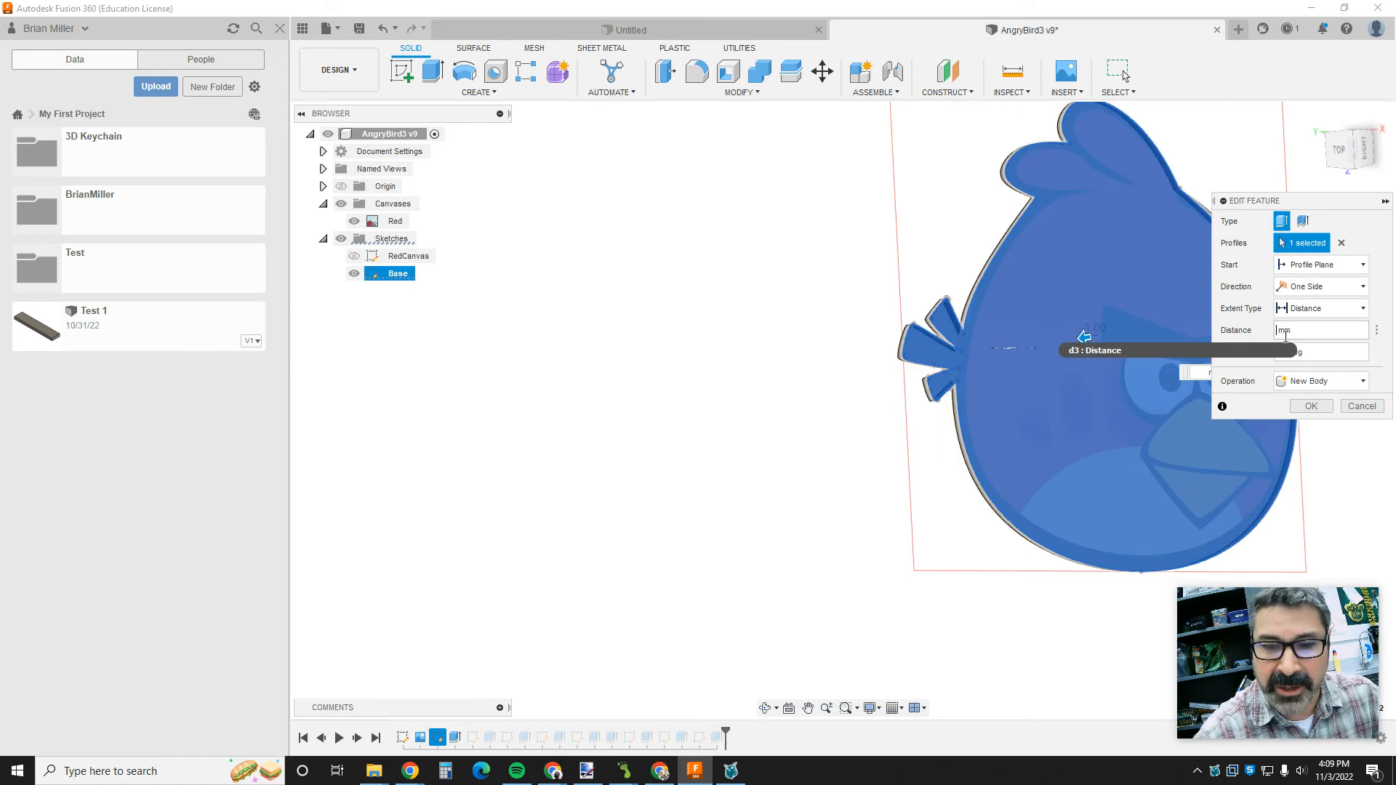
pyautogui.write('5')
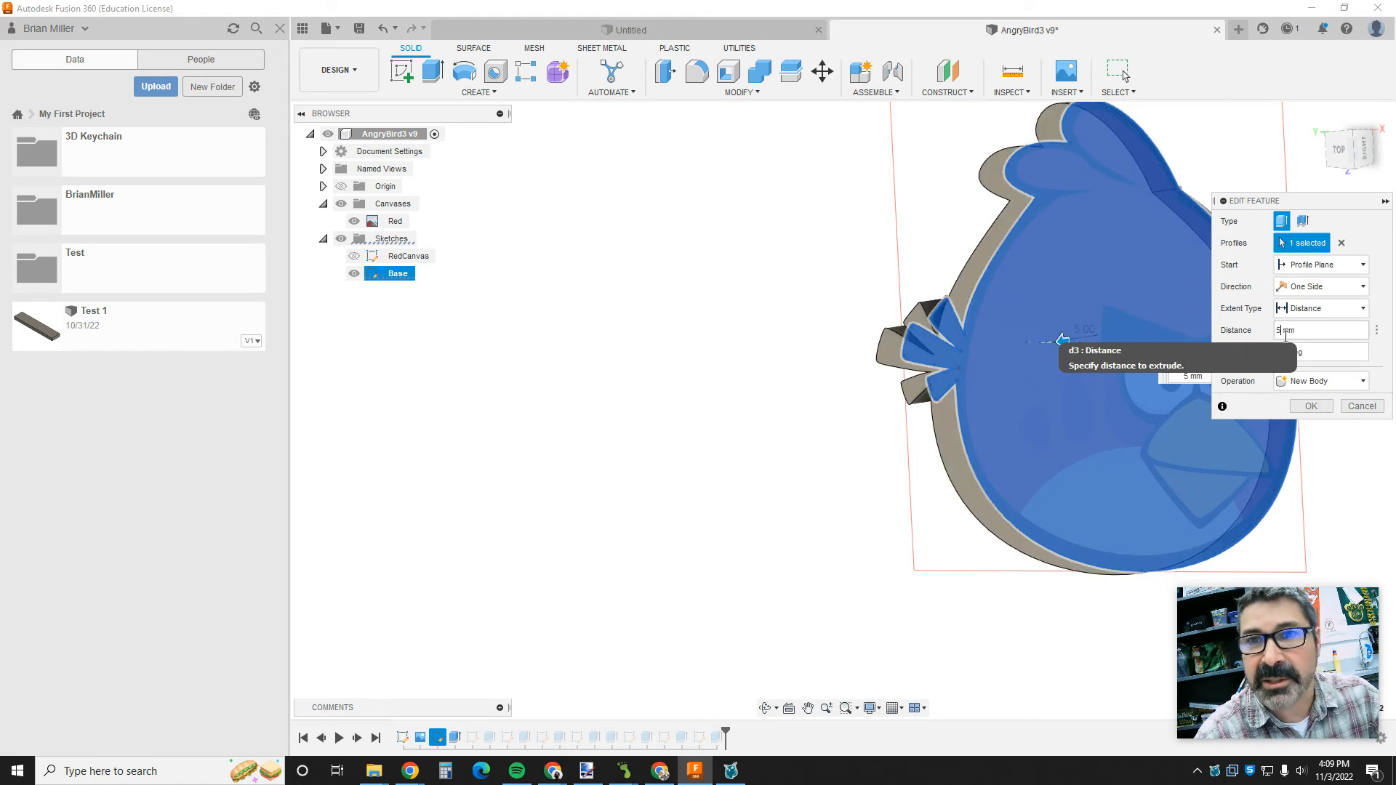
pyautogui.click(1311, 406)
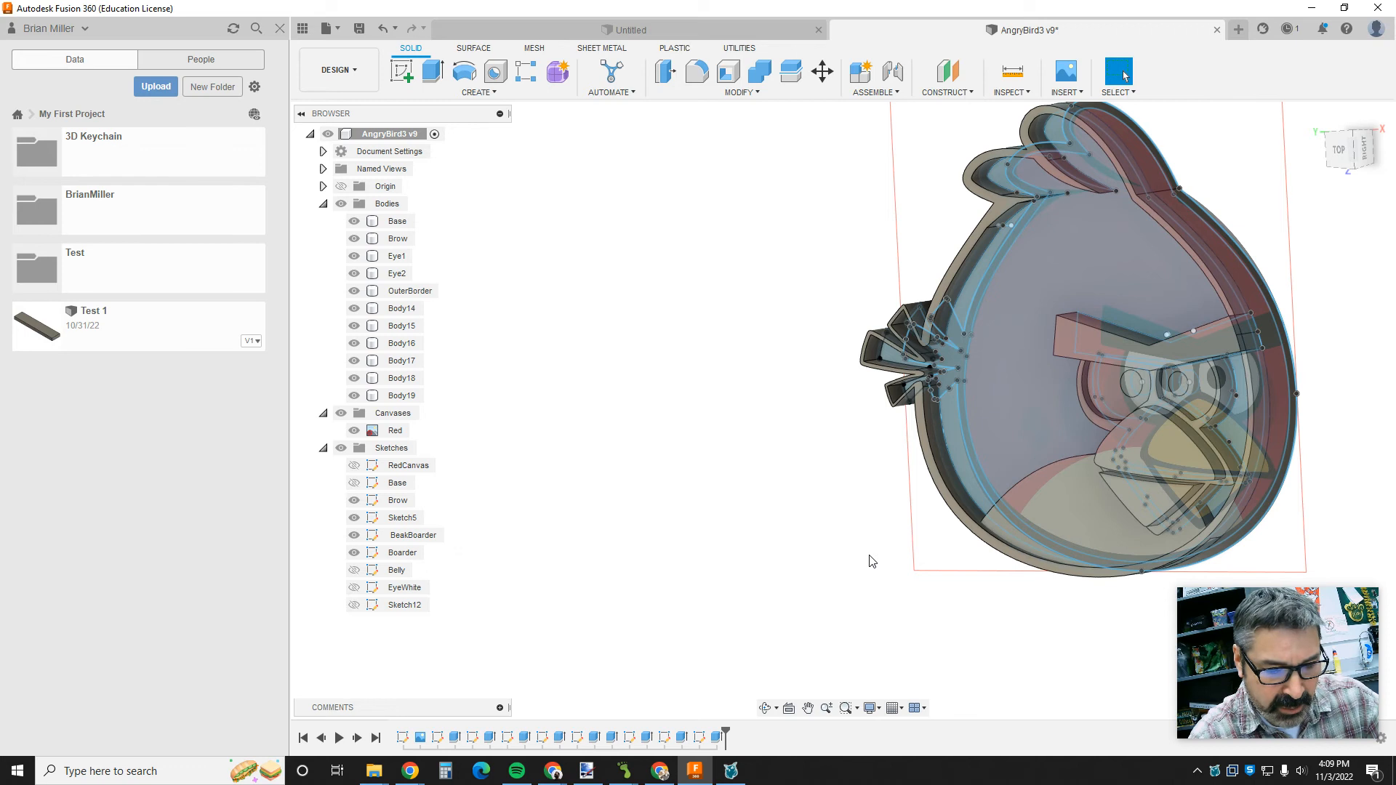
pyautogui.click(1285, 391)
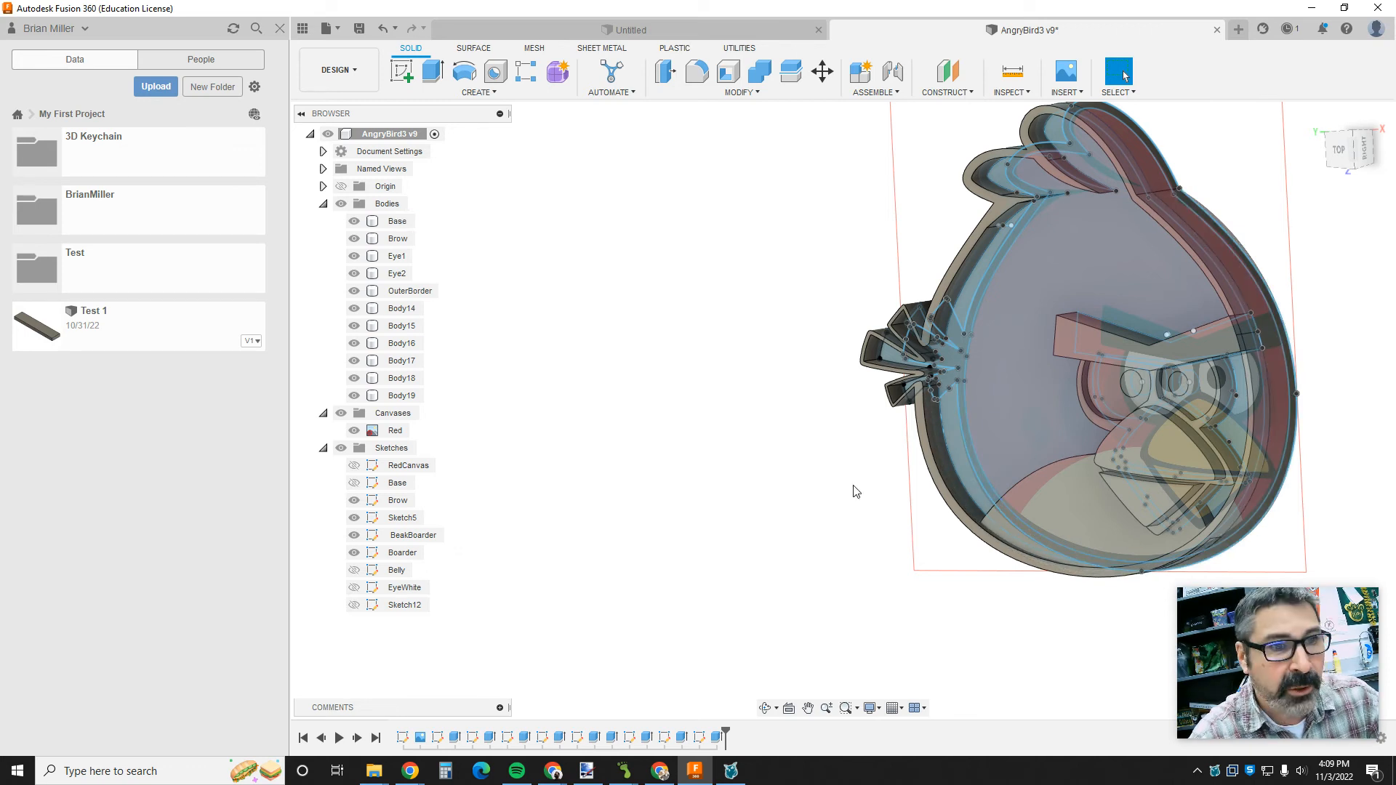
# - Edit the Brow extrusion and set its distance to 3 mm
pyautogui.rightClick(490, 736)
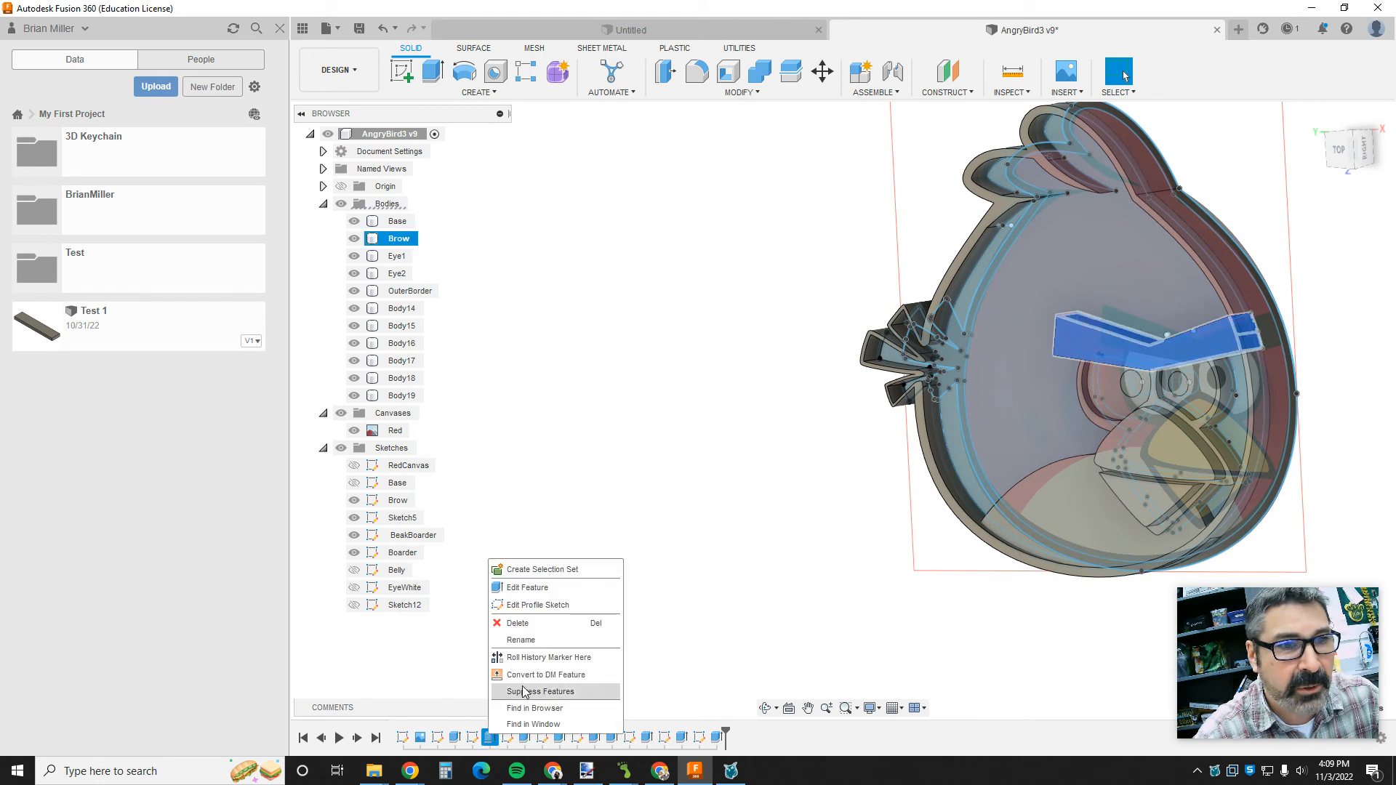
pyautogui.click(539, 592)
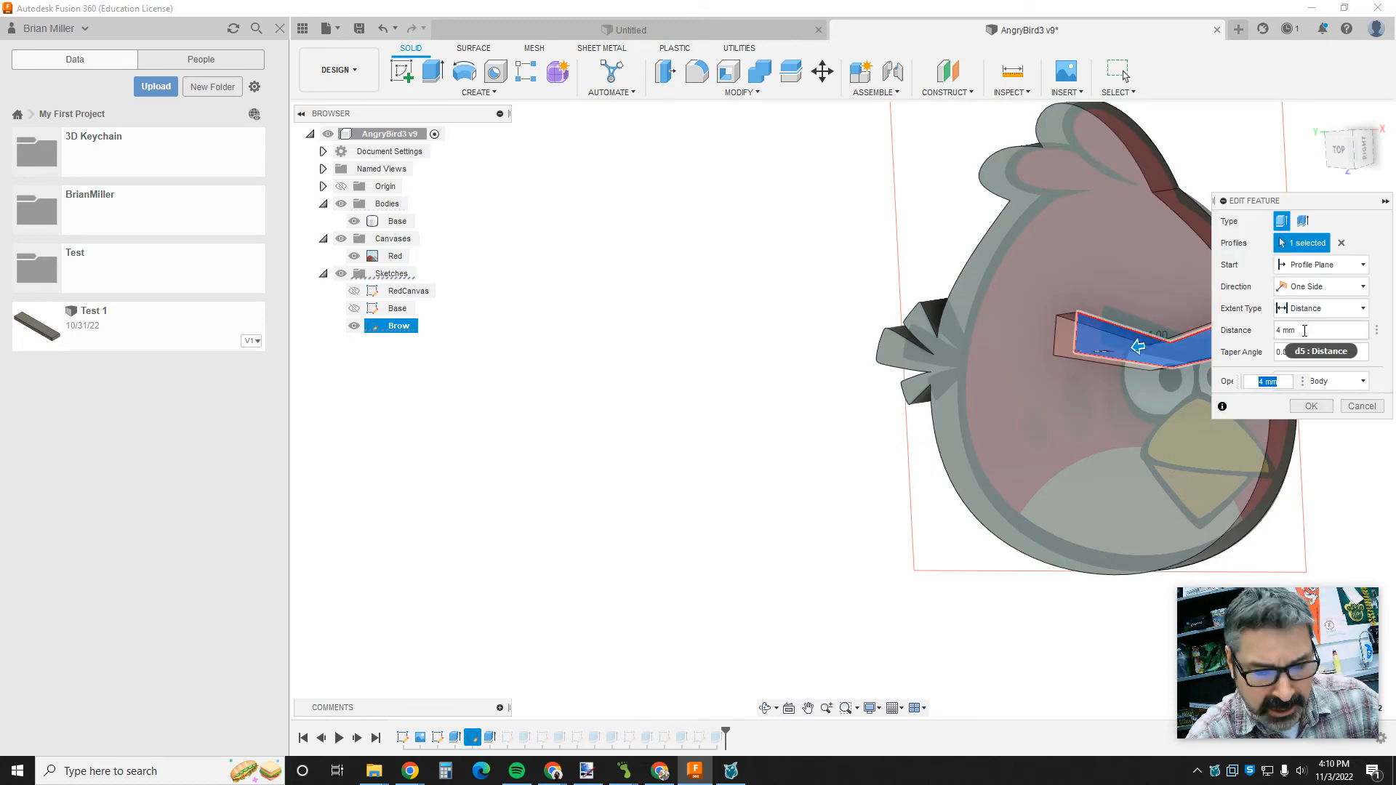
pyautogui.click(1297, 331)
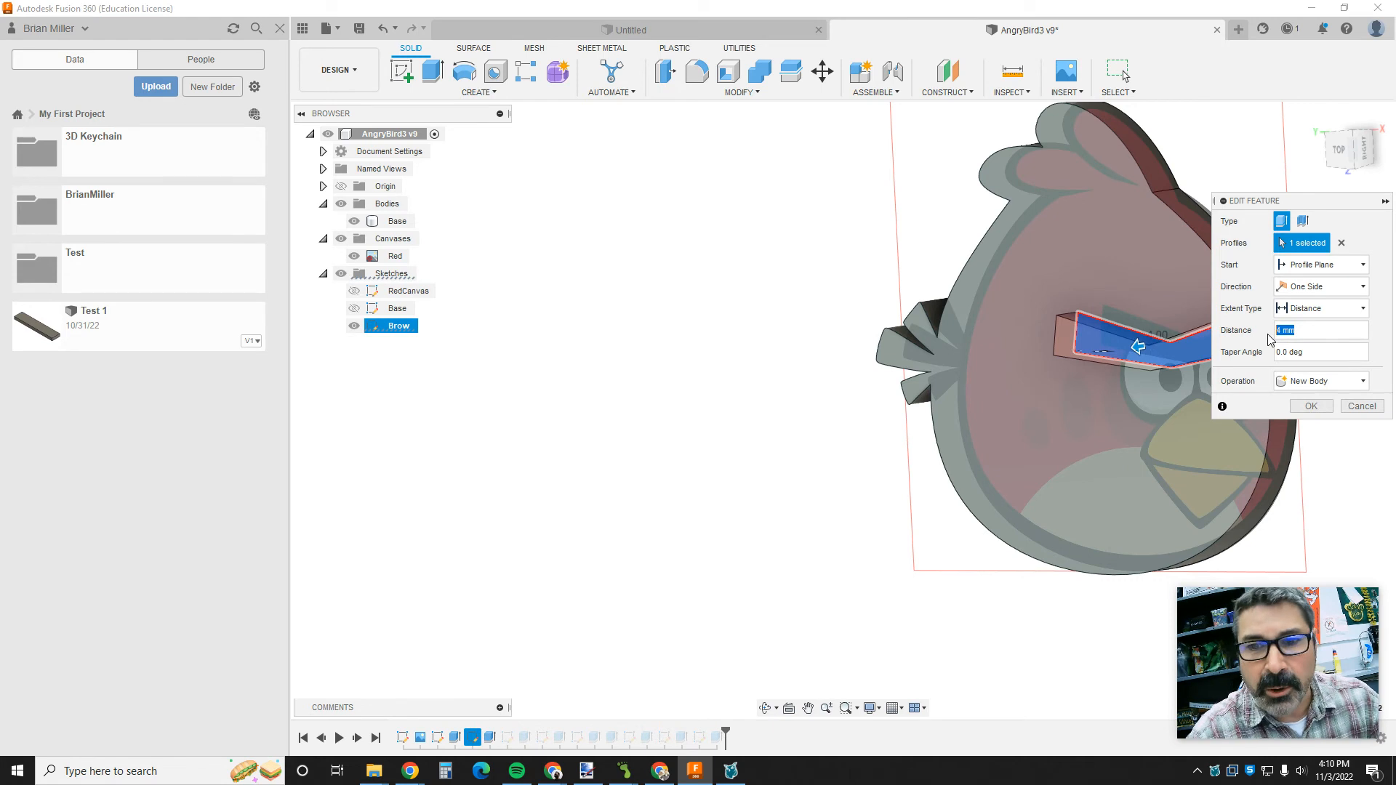
pyautogui.write('3')
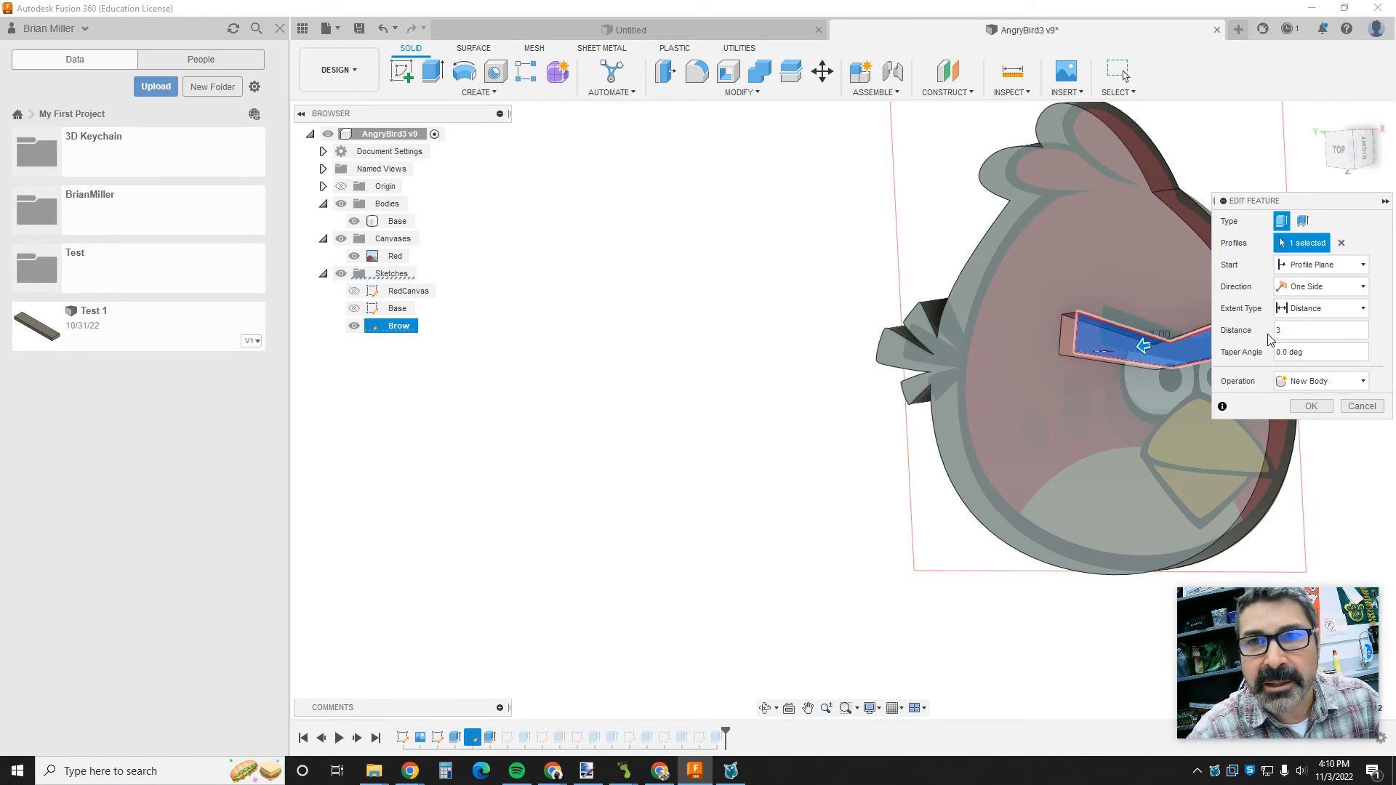
pyautogui.click(1311, 406)
pyautogui.click(920, 304)
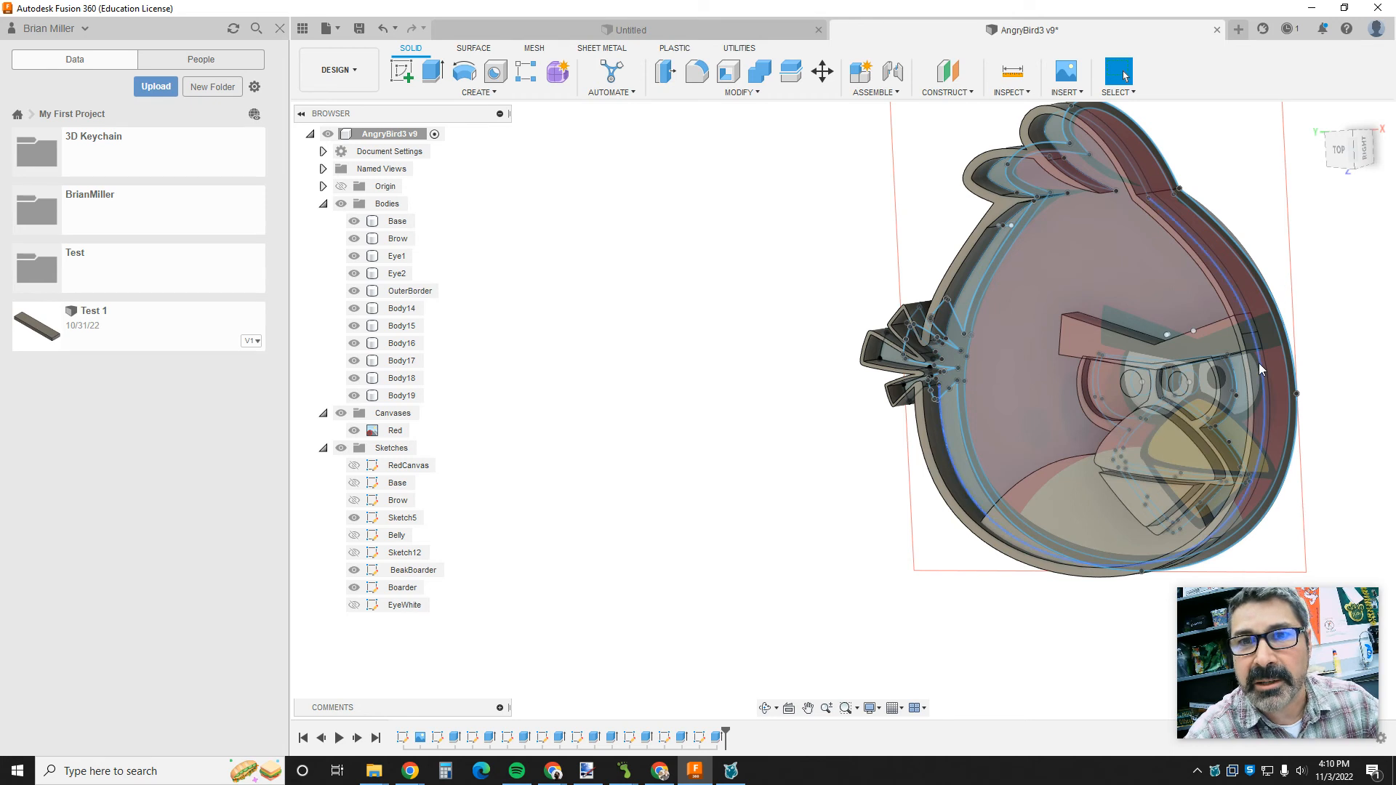
# - Open a new sketch on the bird model, viewed straight from the top
pyautogui.keyDown('shift'); pyautogui.moveTo(695, 436); pyautogui.dragTo(639, 435, button='middle'); pyautogui.keyUp('shift')
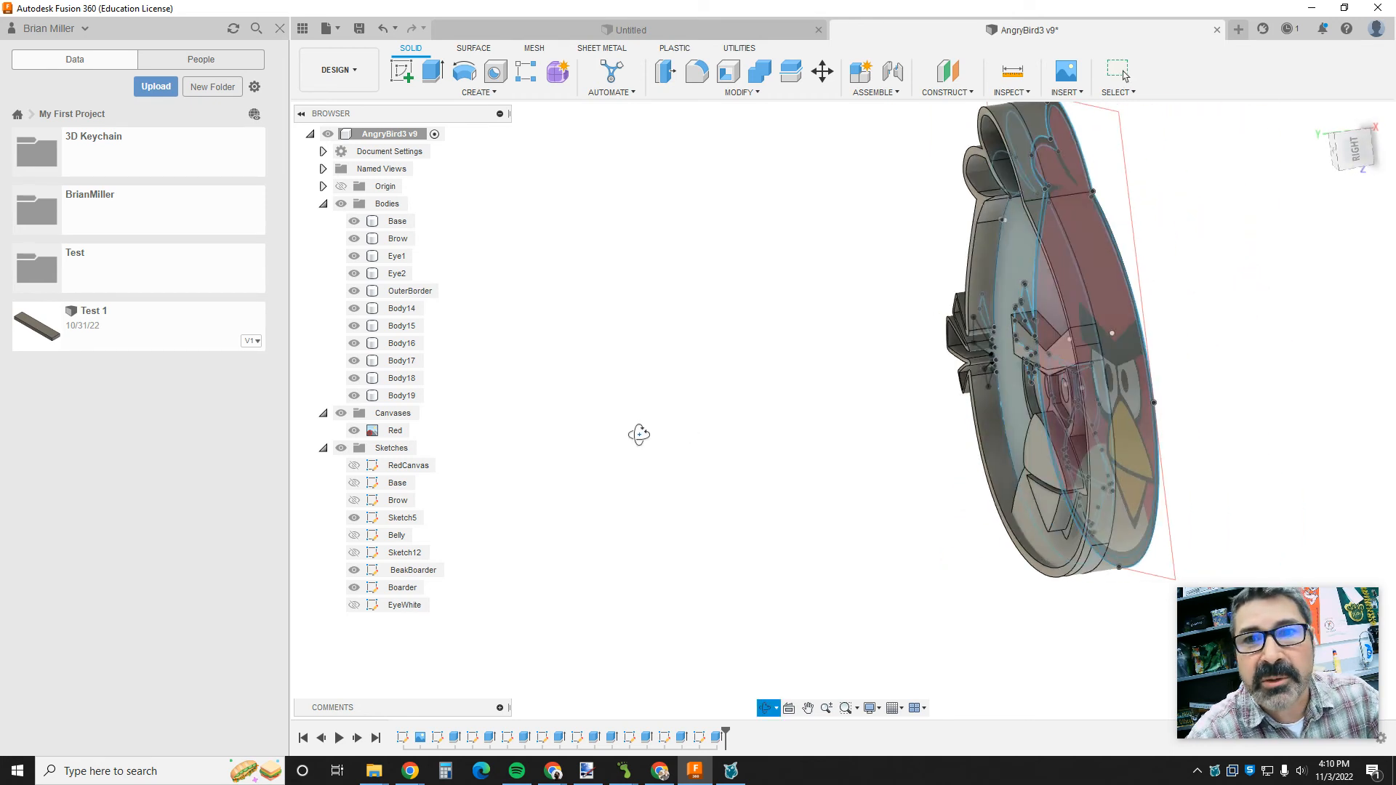
pyautogui.click(1130, 353)
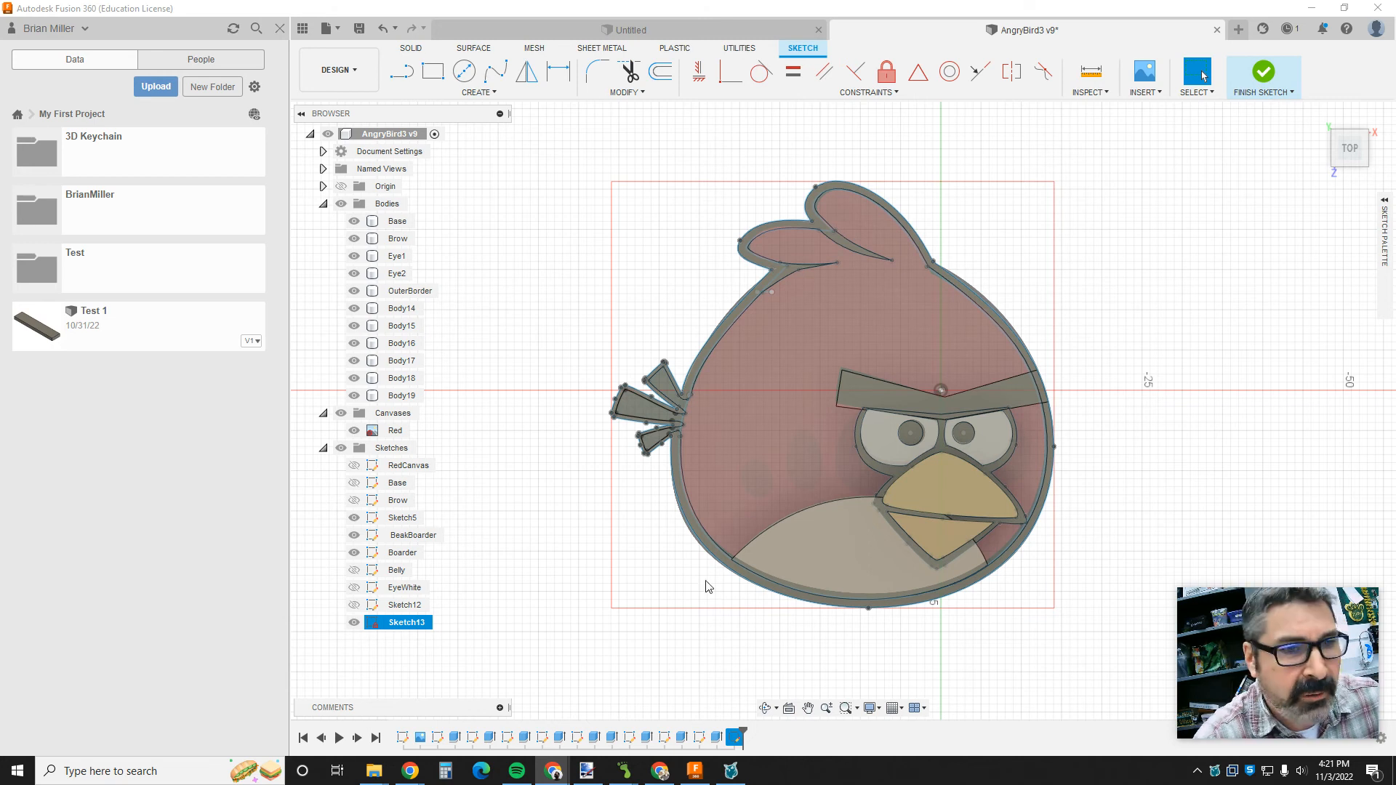
pyautogui.keyDown('shift'); pyautogui.moveTo(1133, 539); pyautogui.dragTo(1023, 537, button='middle'); pyautogui.keyUp('shift')
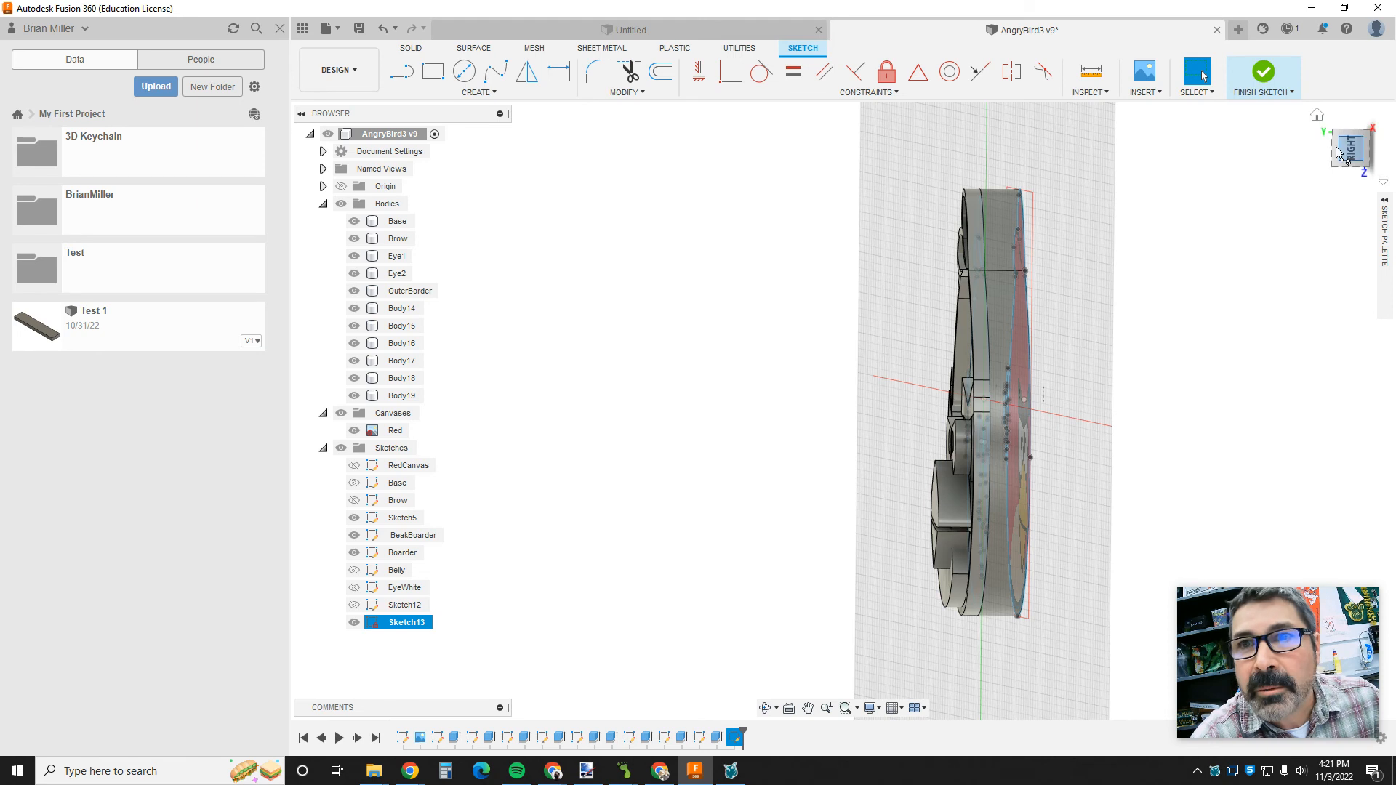
pyautogui.click(1318, 118)
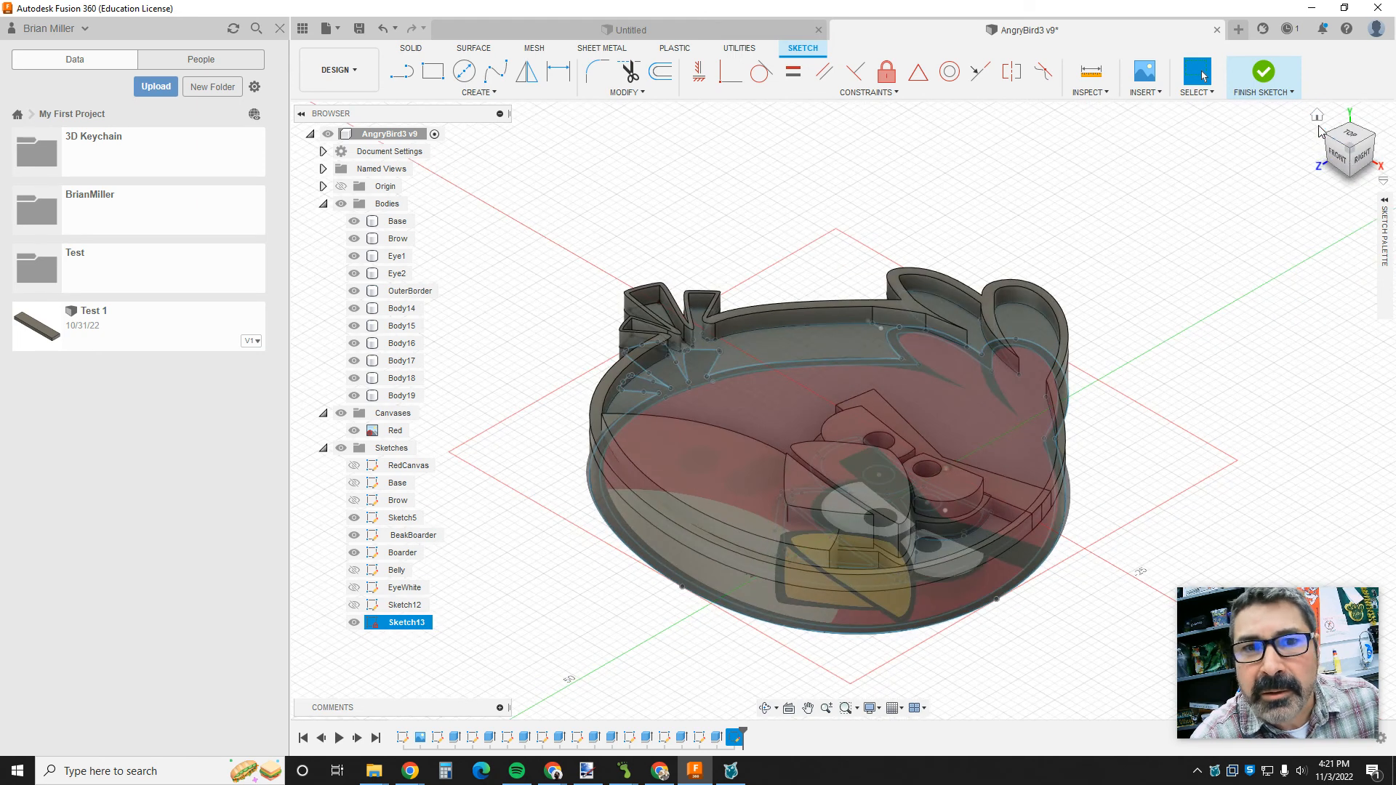
pyautogui.click(1349, 138)
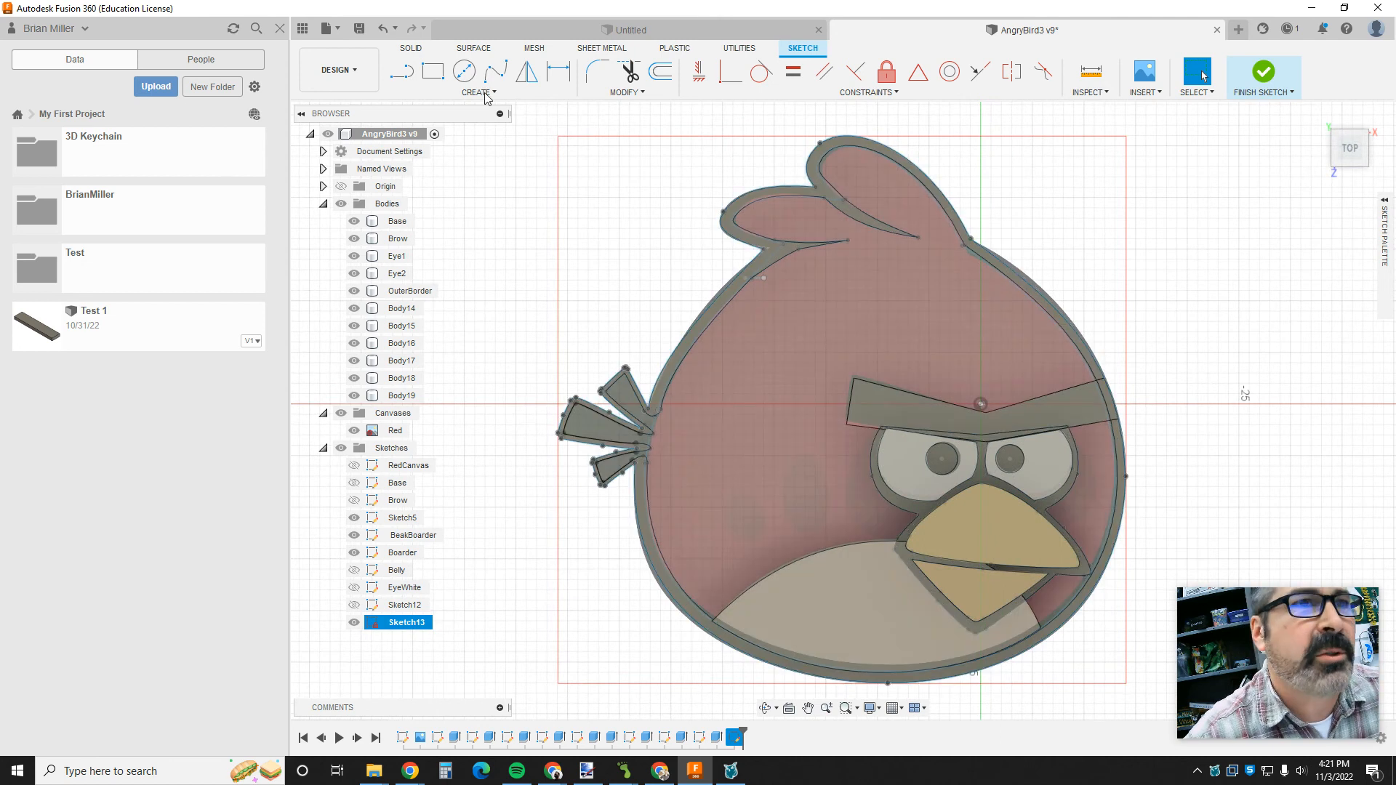
# - Draw a 4 mm diameter circle inside the bird's upper crest feather and finish the sketch
pyautogui.click(464, 71)
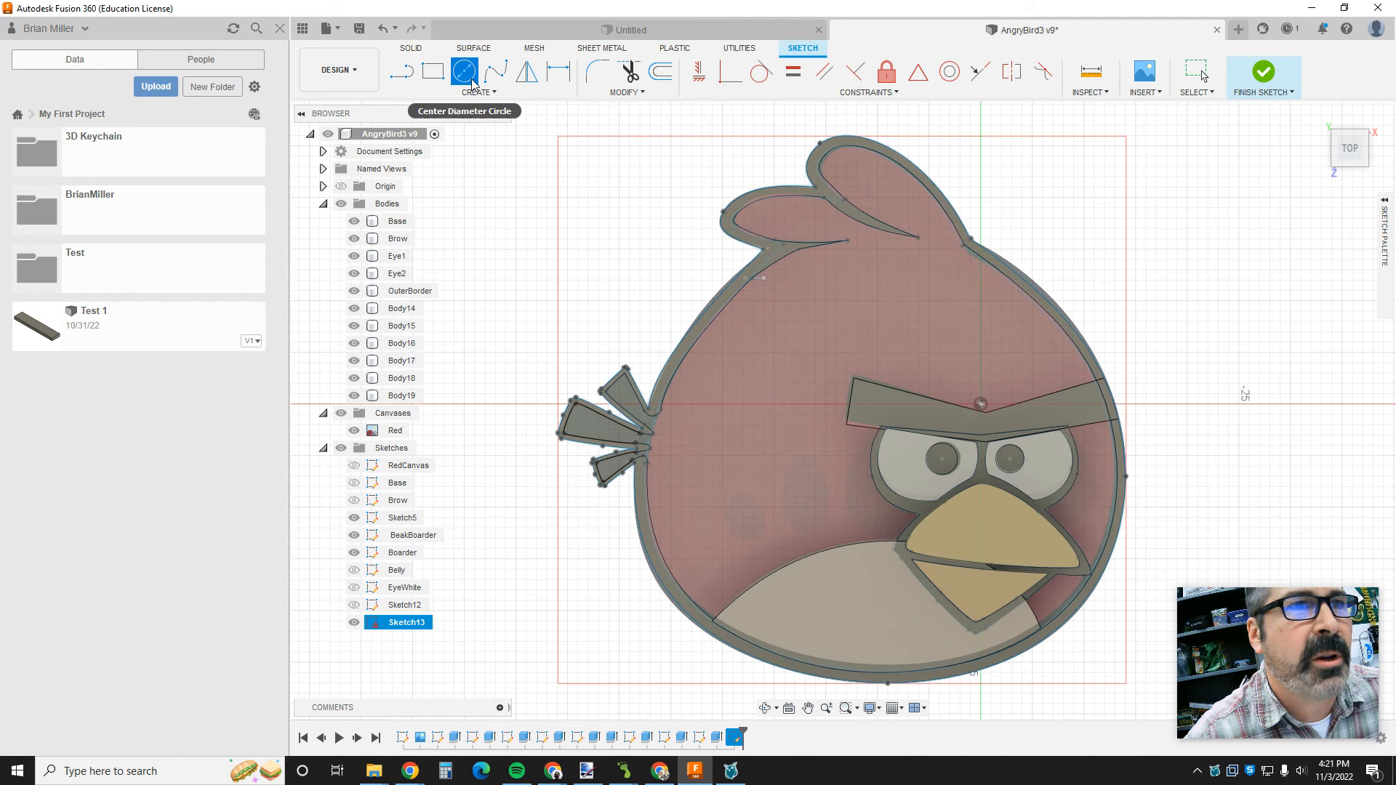
pyautogui.click(774, 208)
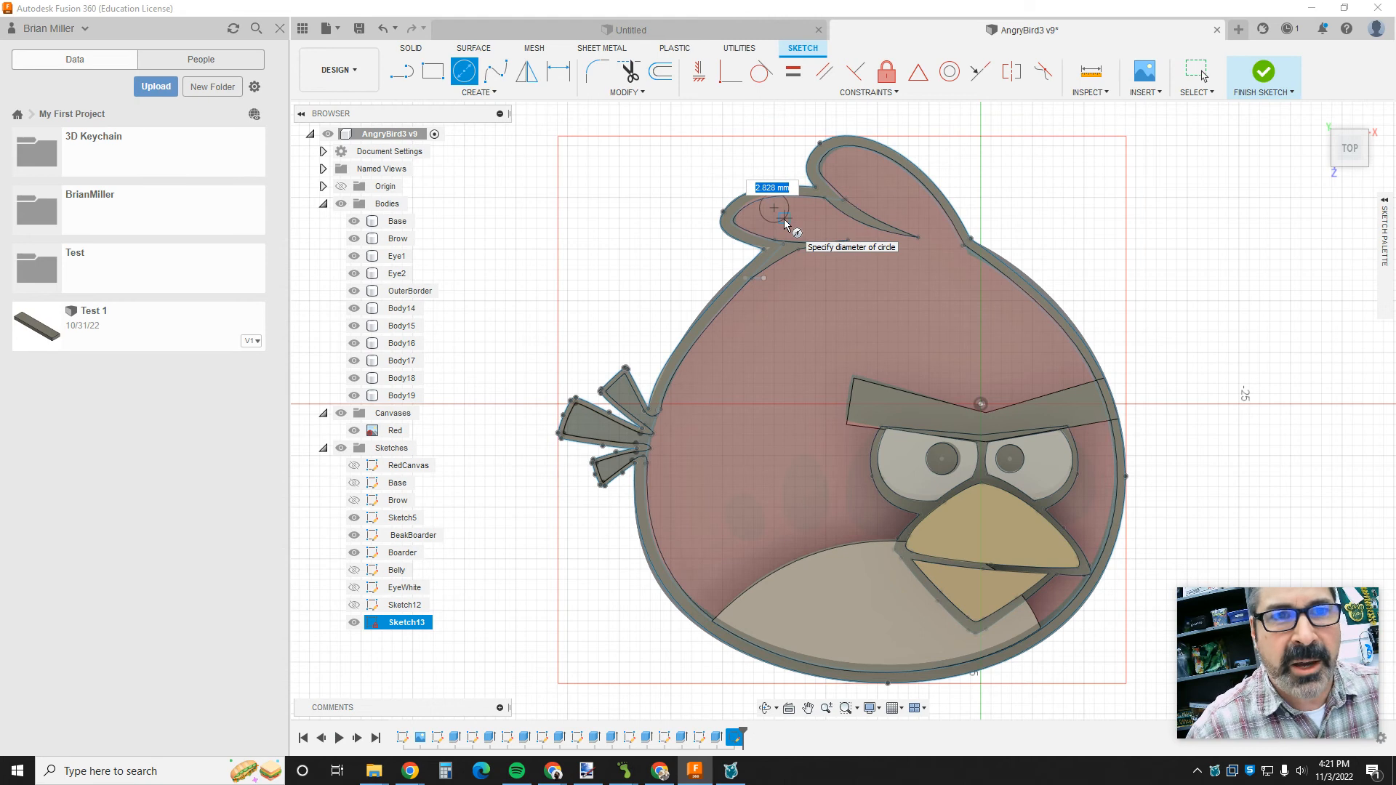
pyautogui.write('4')
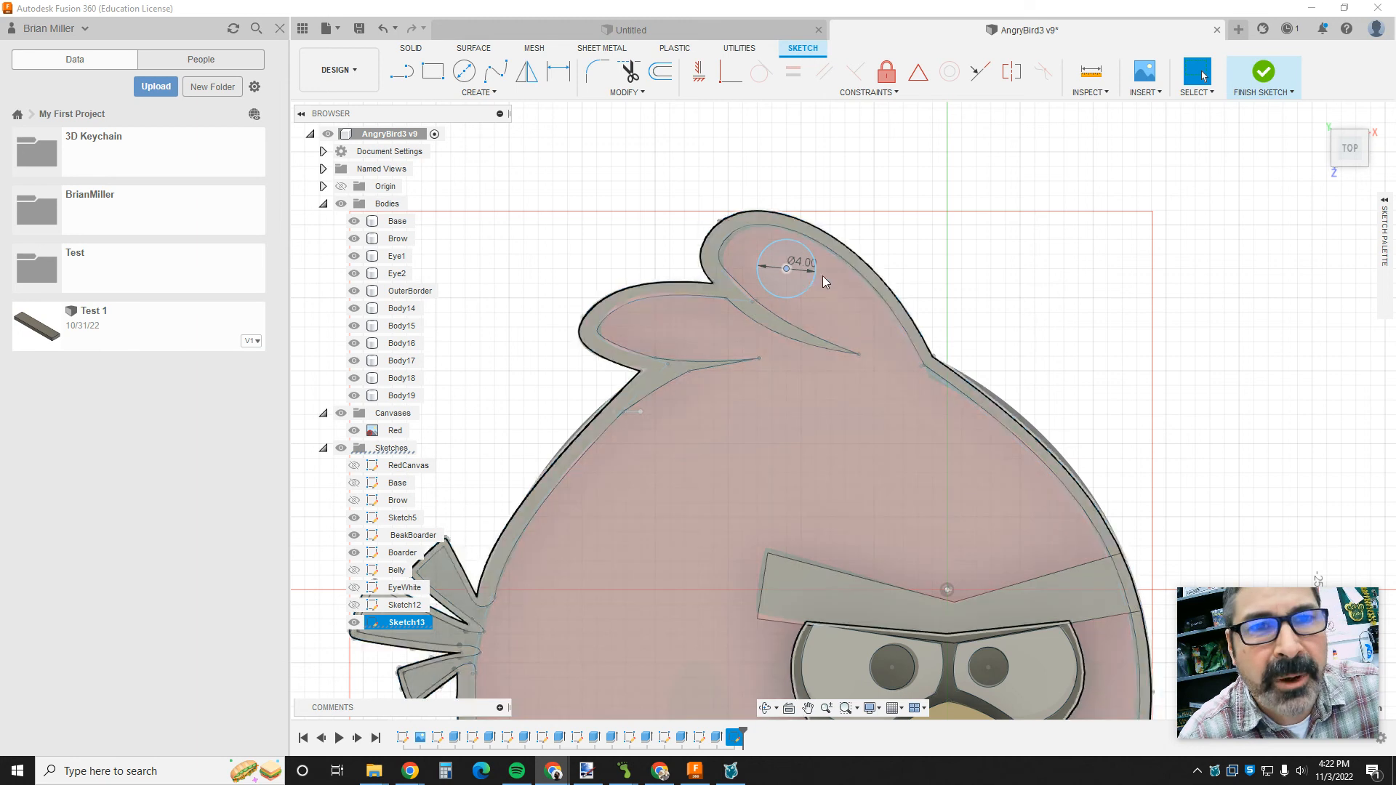
pyautogui.scroll(3, 816, 294)
pyautogui.scroll(-4, 816, 294)
pyautogui.scroll(-4, 884, 300)
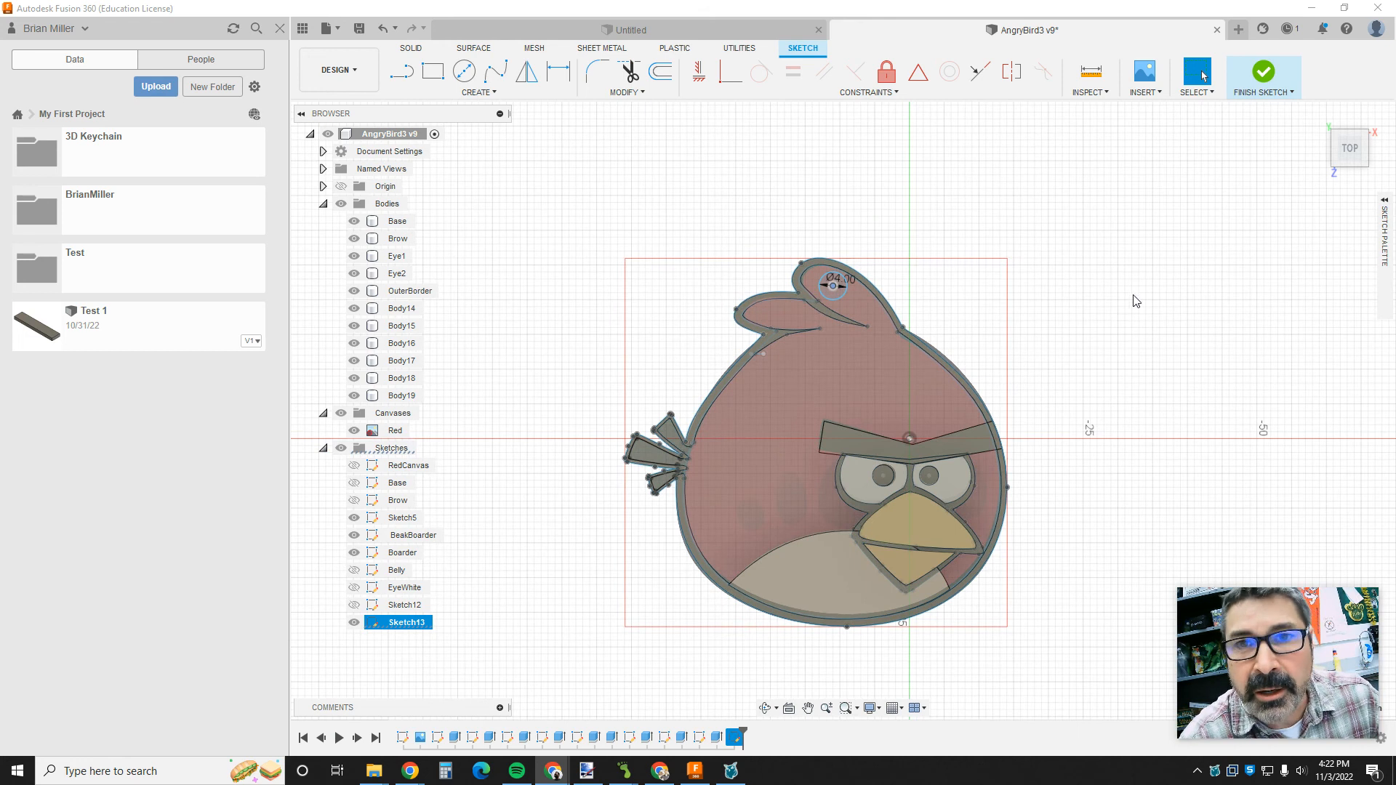
pyautogui.keyDown('shift'); pyautogui.moveTo(1159, 302); pyautogui.dragTo(1100, 309, button='middle'); pyautogui.keyUp('shift')
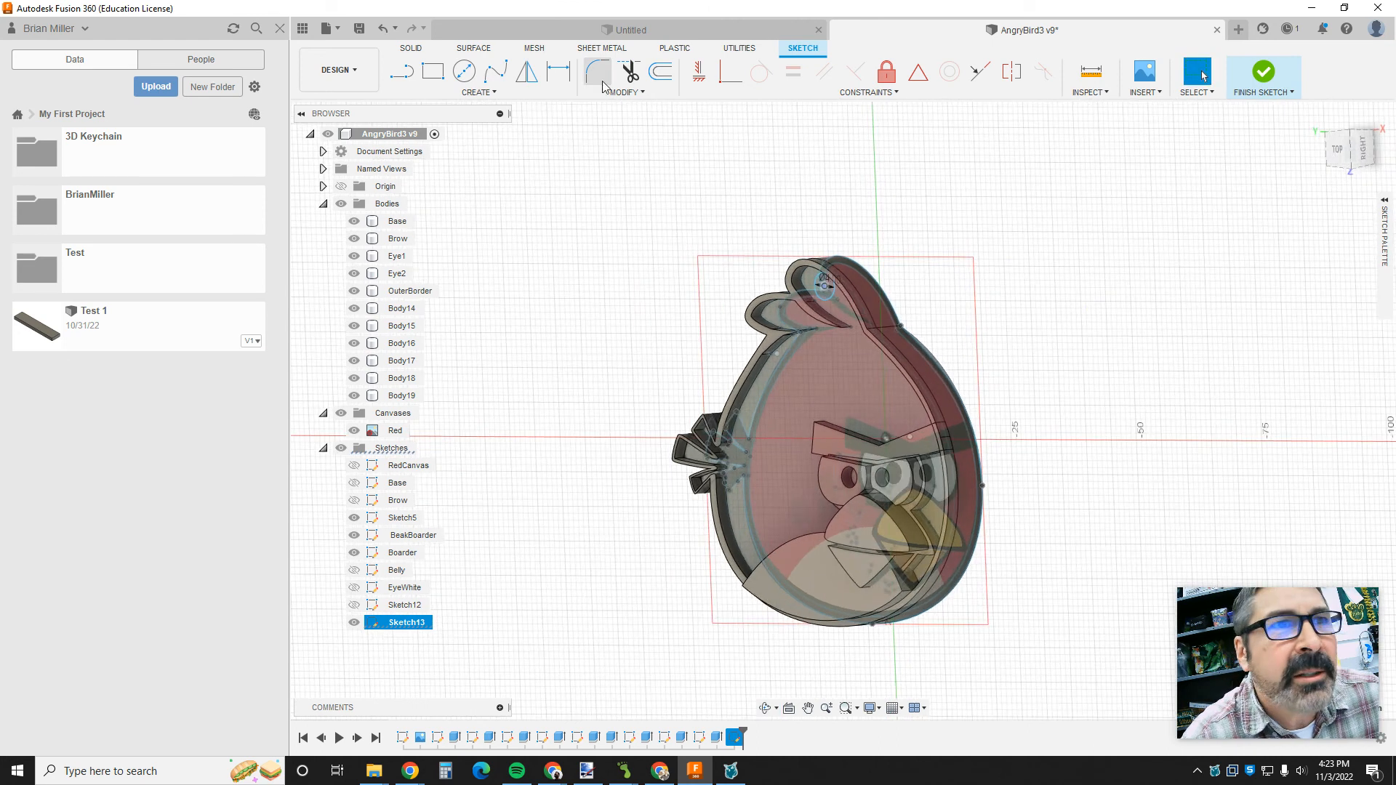
pyautogui.click(1265, 74)
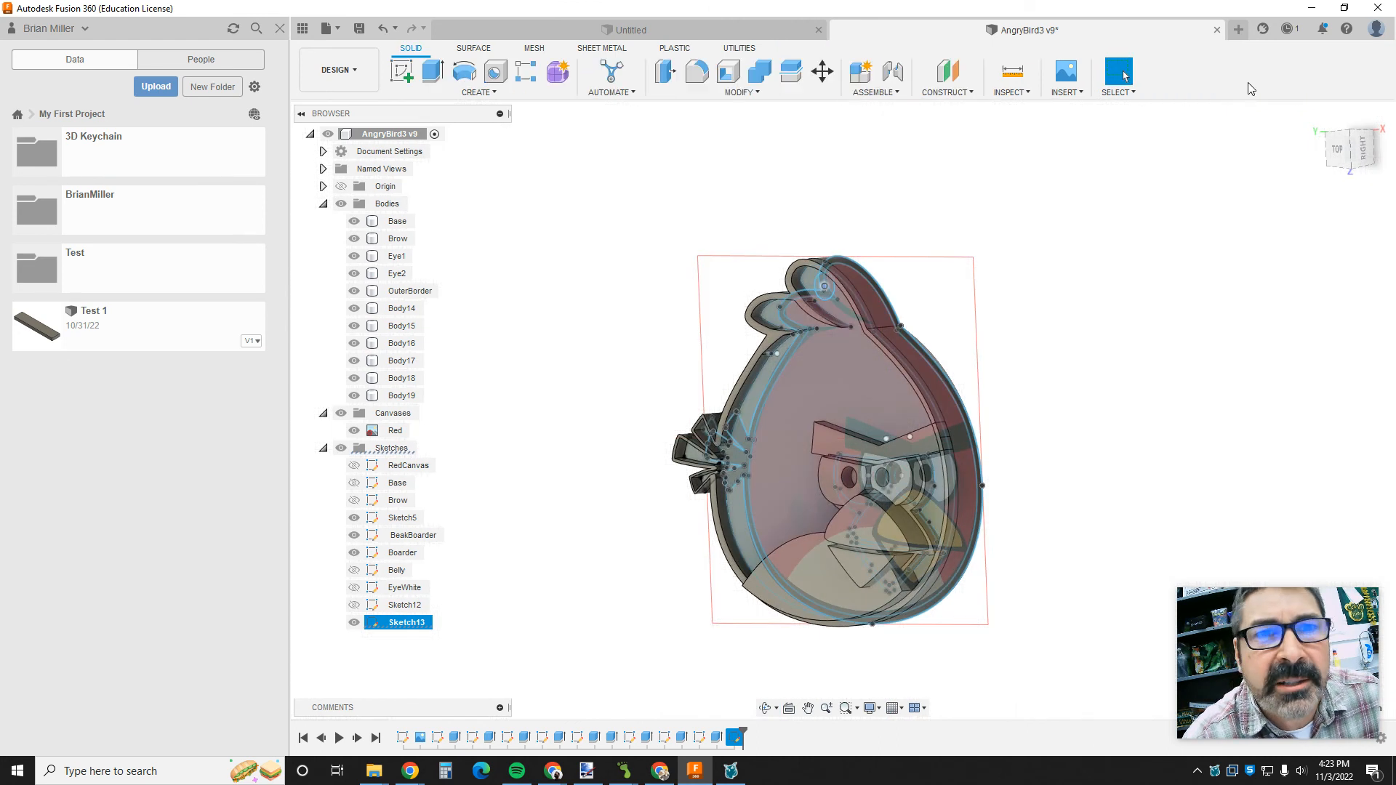
# - Extrude the 4 mm circle in the crest feather as a cut with a distance of -10 mm
pyautogui.click(434, 72)
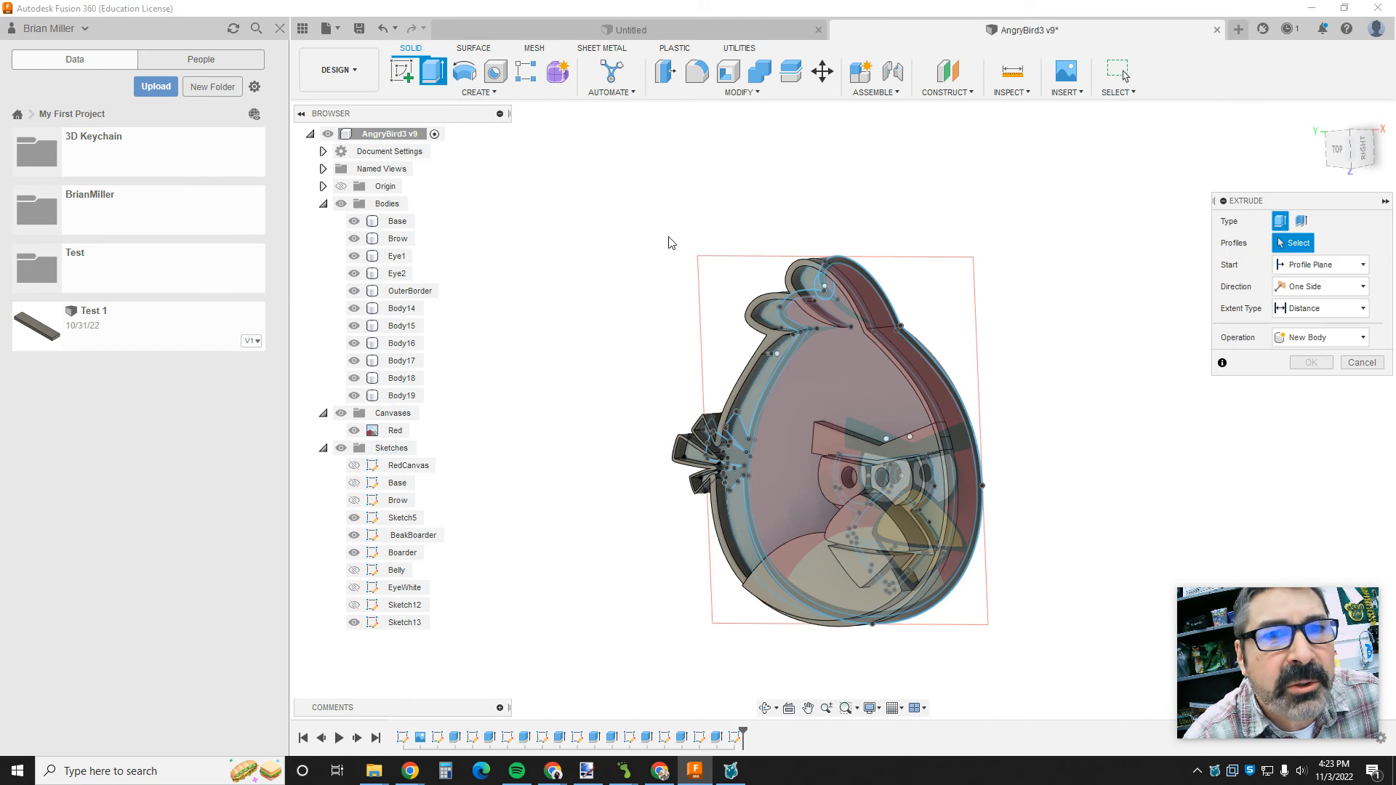
pyautogui.click(827, 293)
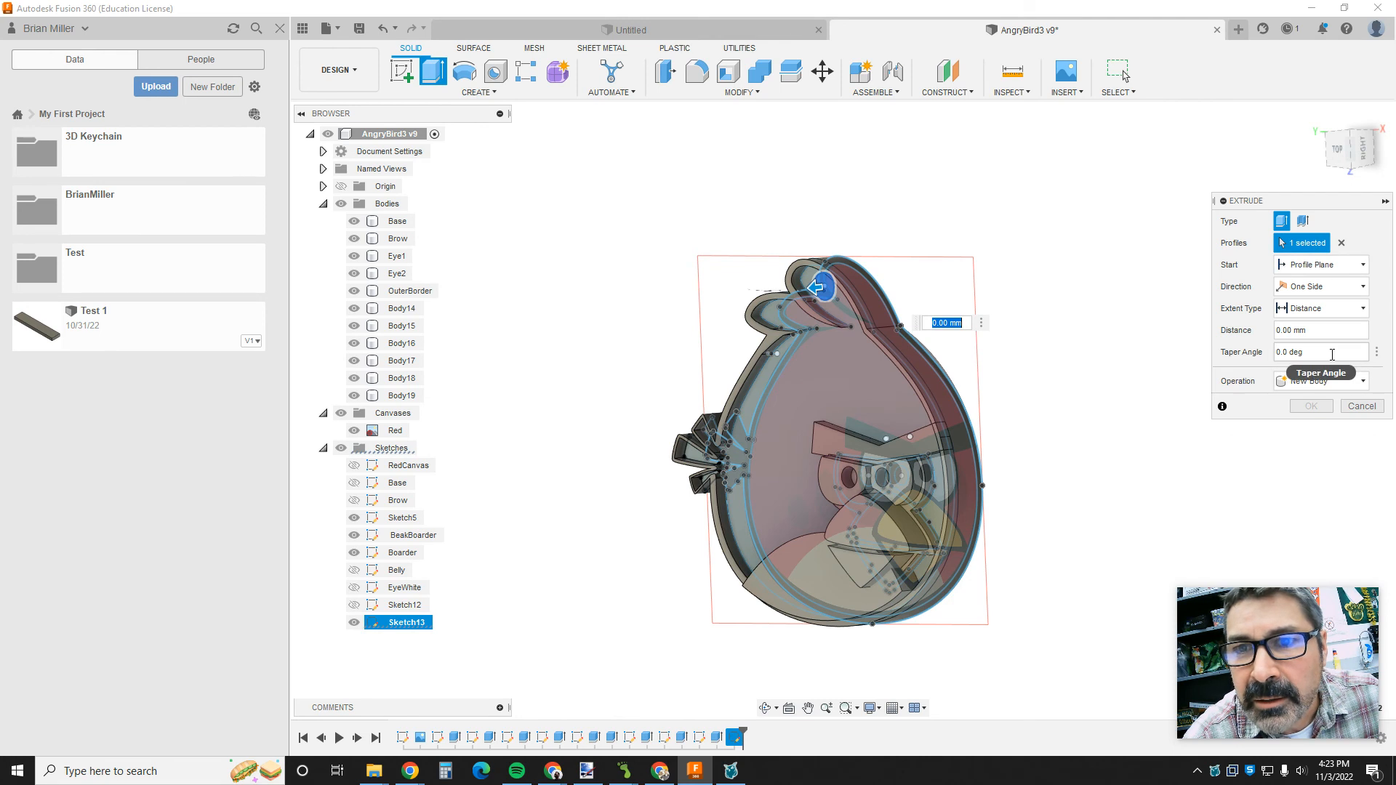
pyautogui.click(1333, 386)
pyautogui.click(1299, 417)
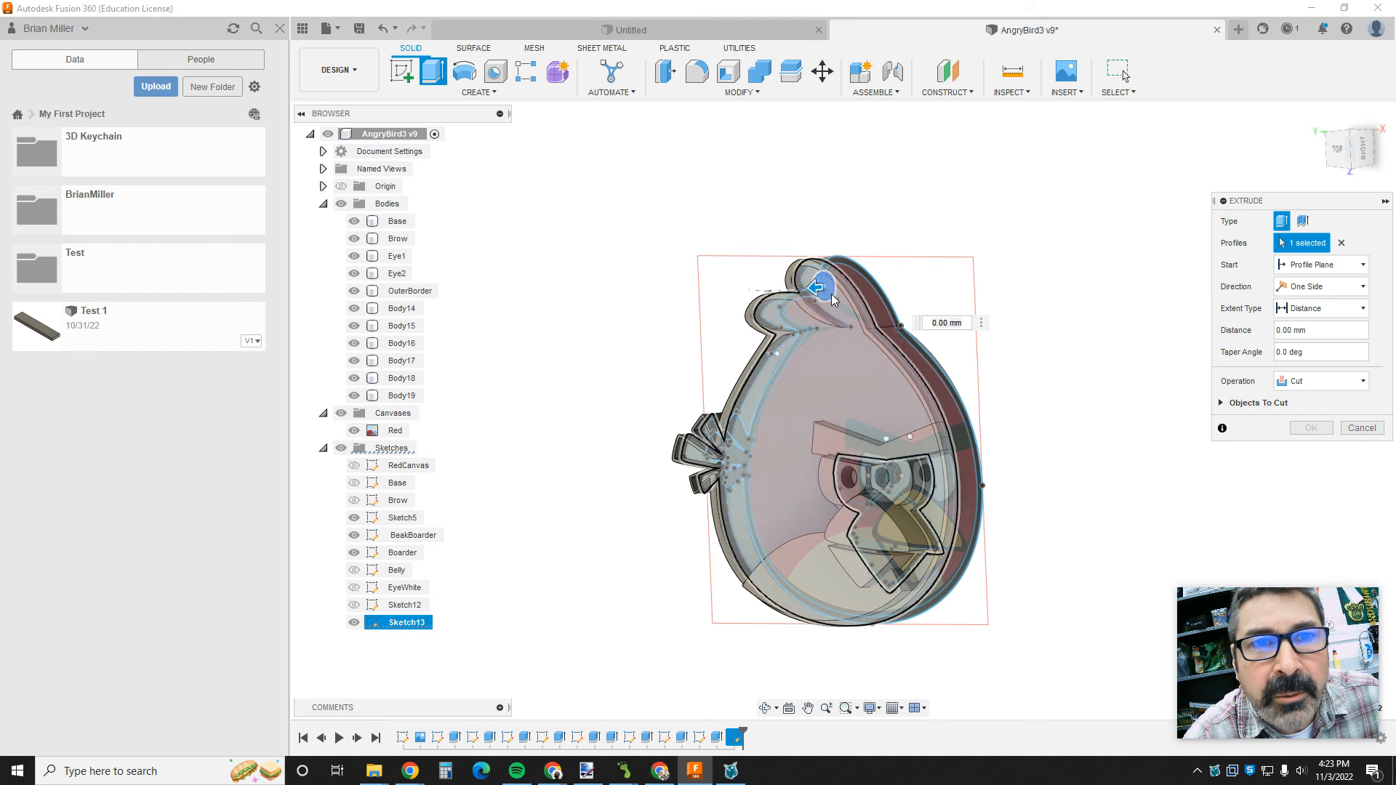
pyautogui.moveTo(824, 289); pyautogui.dragTo(881, 280)
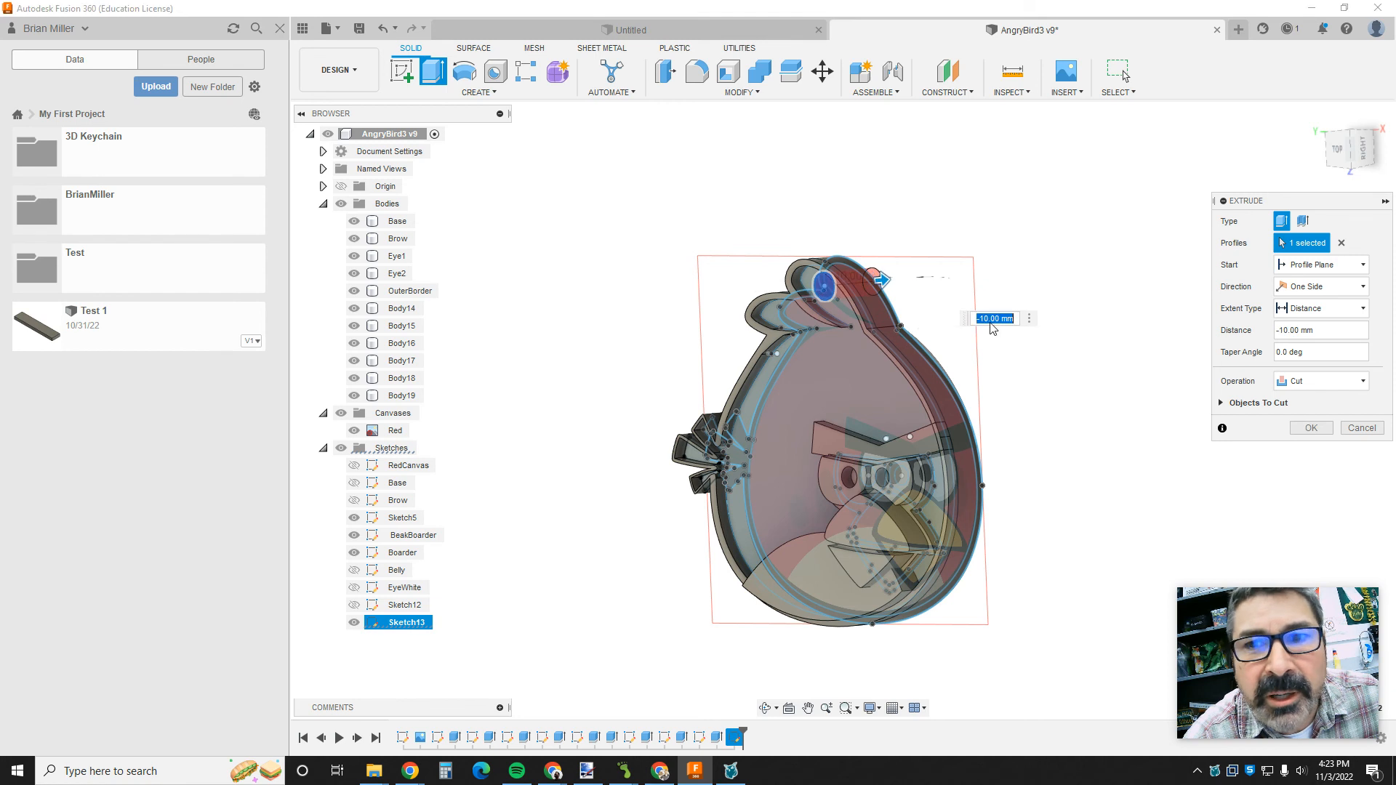
pyautogui.click(1307, 428)
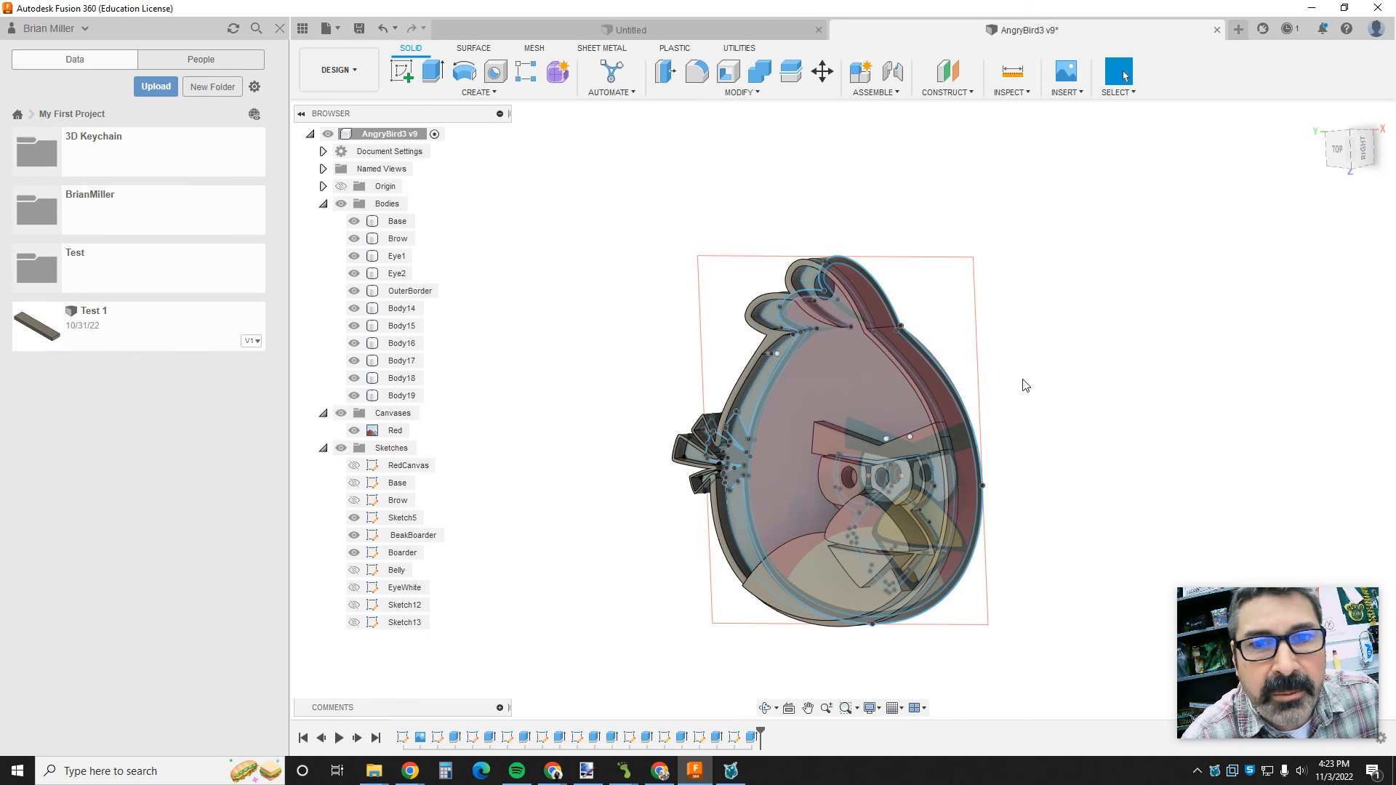
# - Return the model to the home view and save the design as a new version
pyautogui.keyDown('shift'); pyautogui.moveTo(1069, 377); pyautogui.dragTo(1082, 437, button='middle'); pyautogui.keyUp('shift')
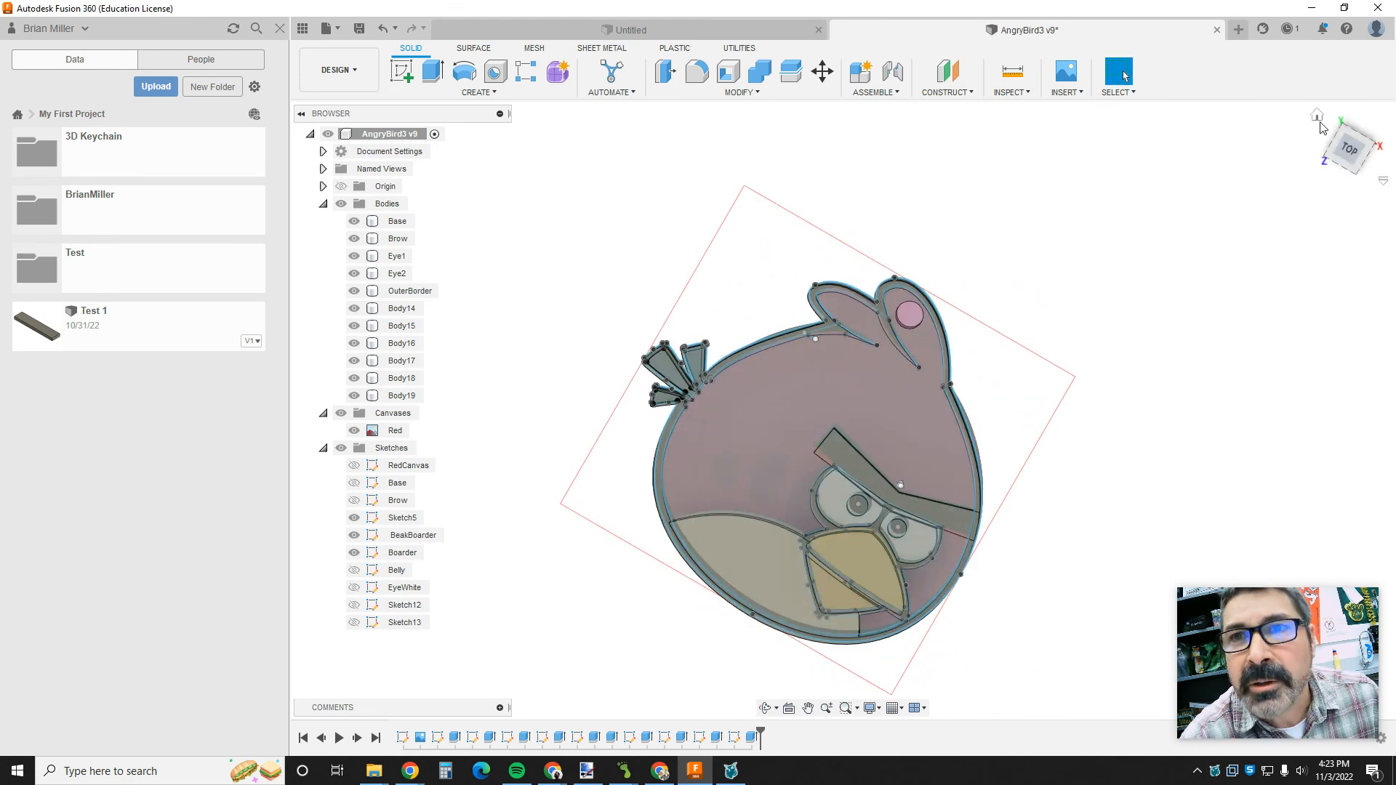
pyautogui.click(1318, 117)
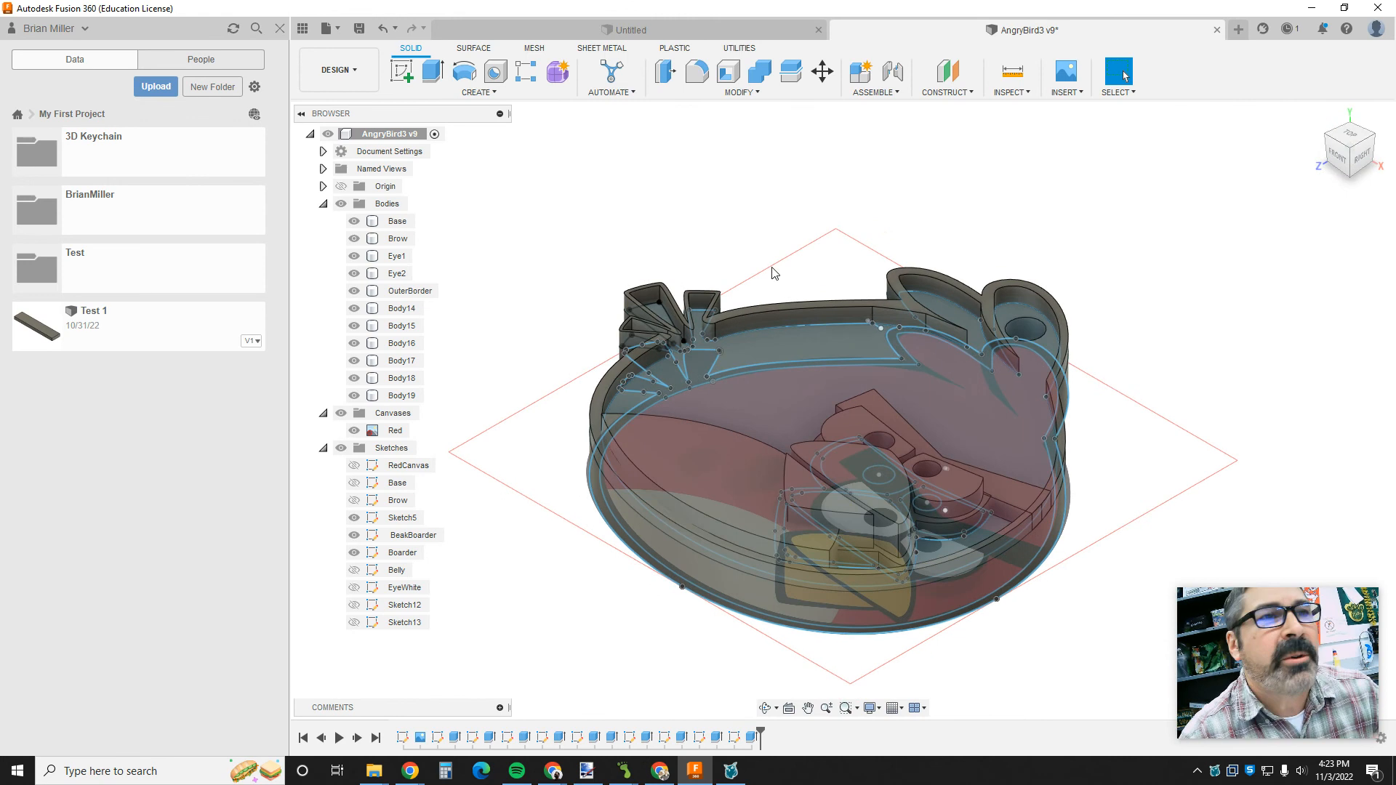
pyautogui.click(360, 32)
pyautogui.click(702, 411)
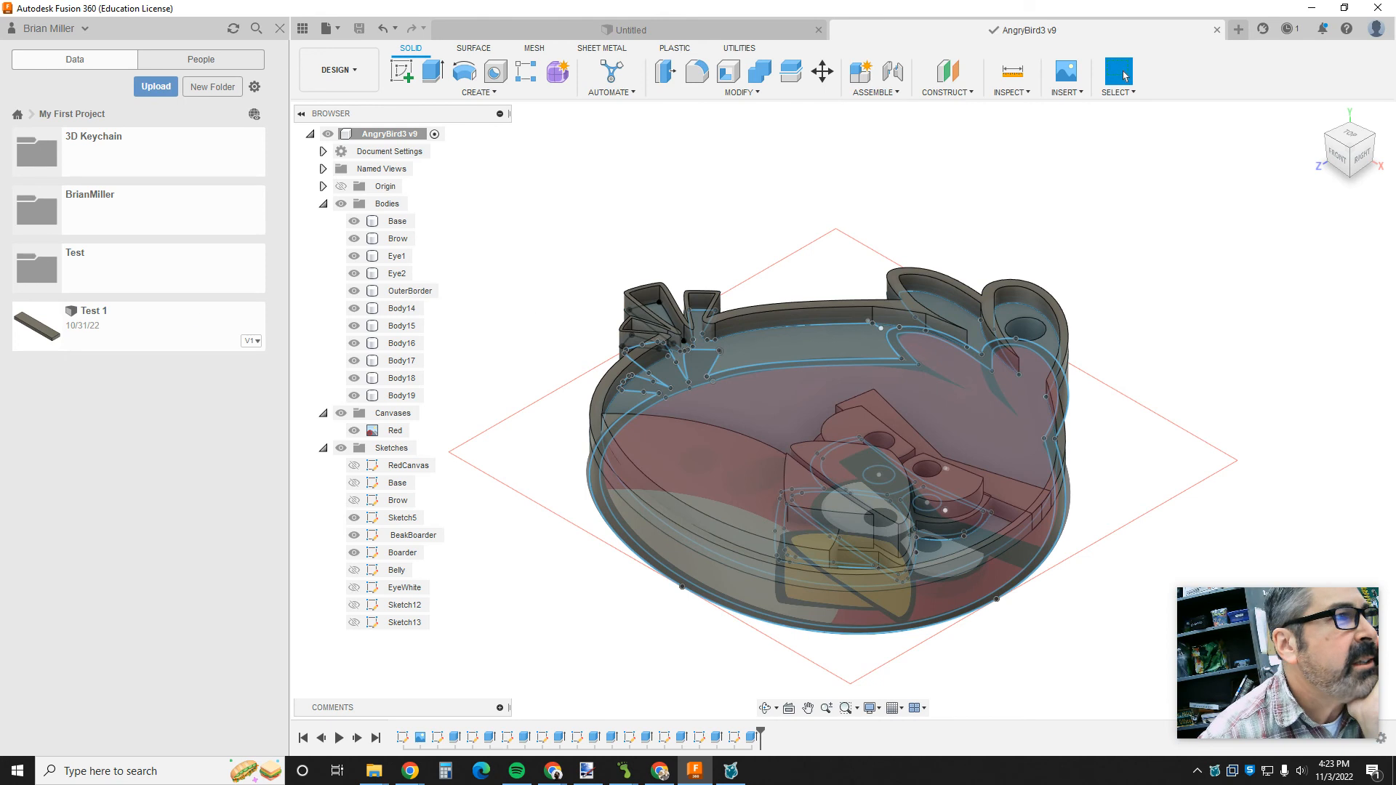
pyautogui.click(339, 32)
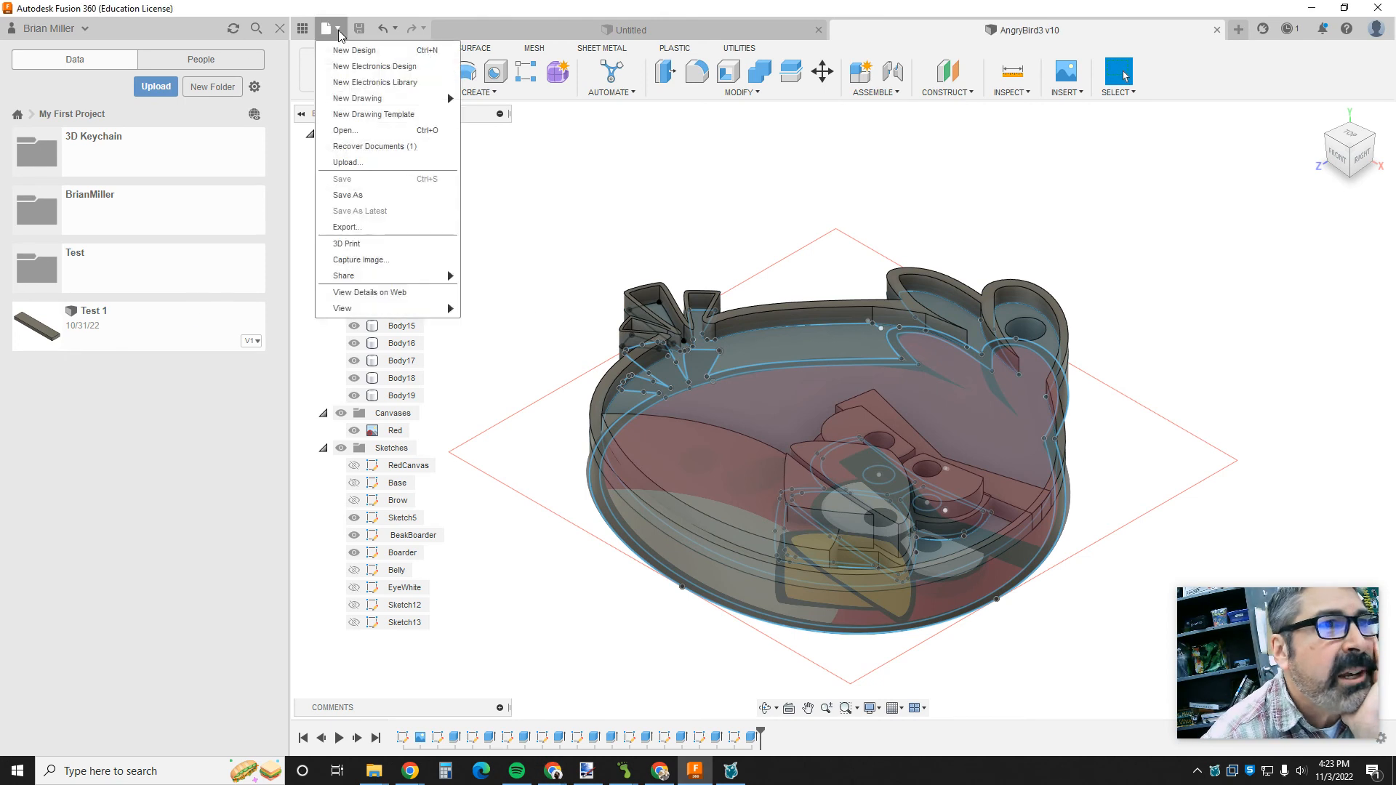
pyautogui.click(354, 245)
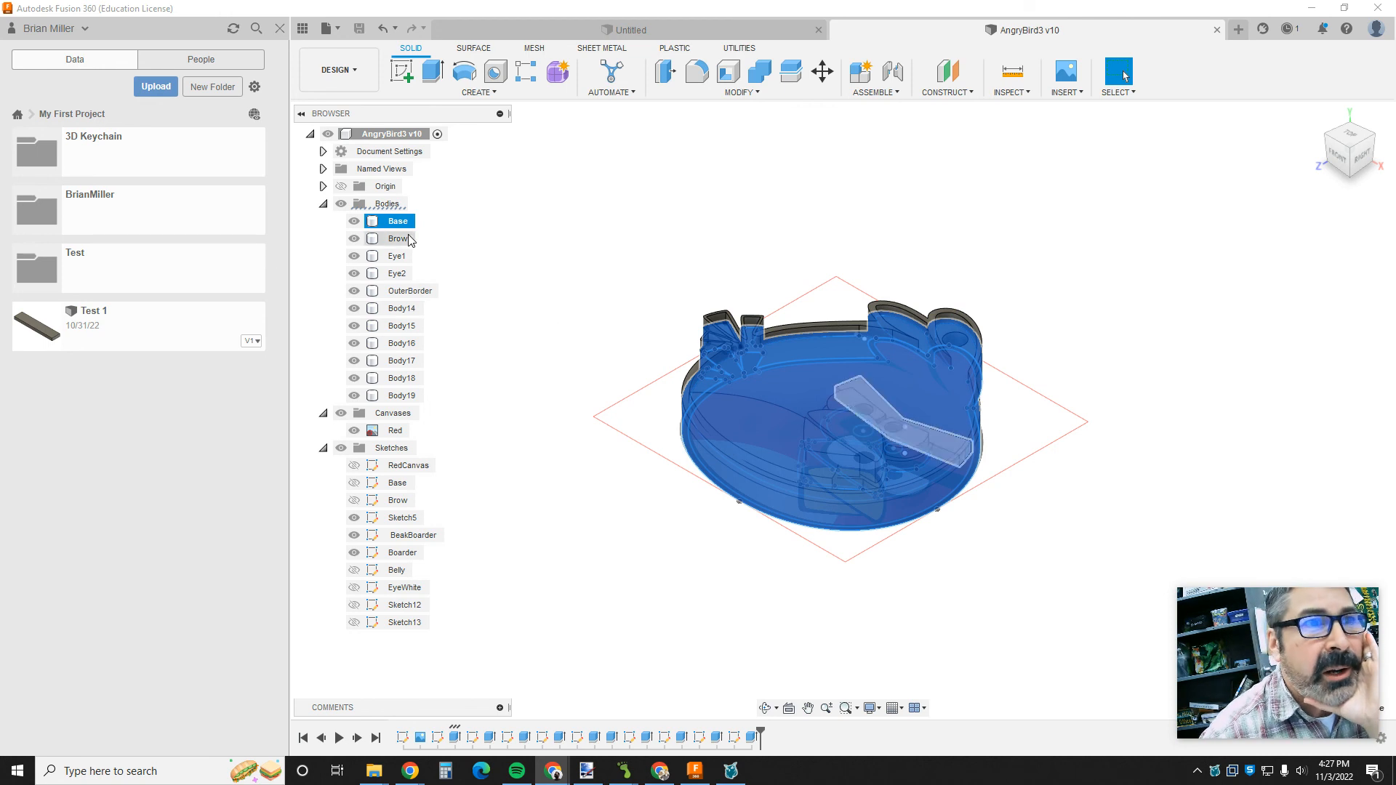
pyautogui.click(399, 239)
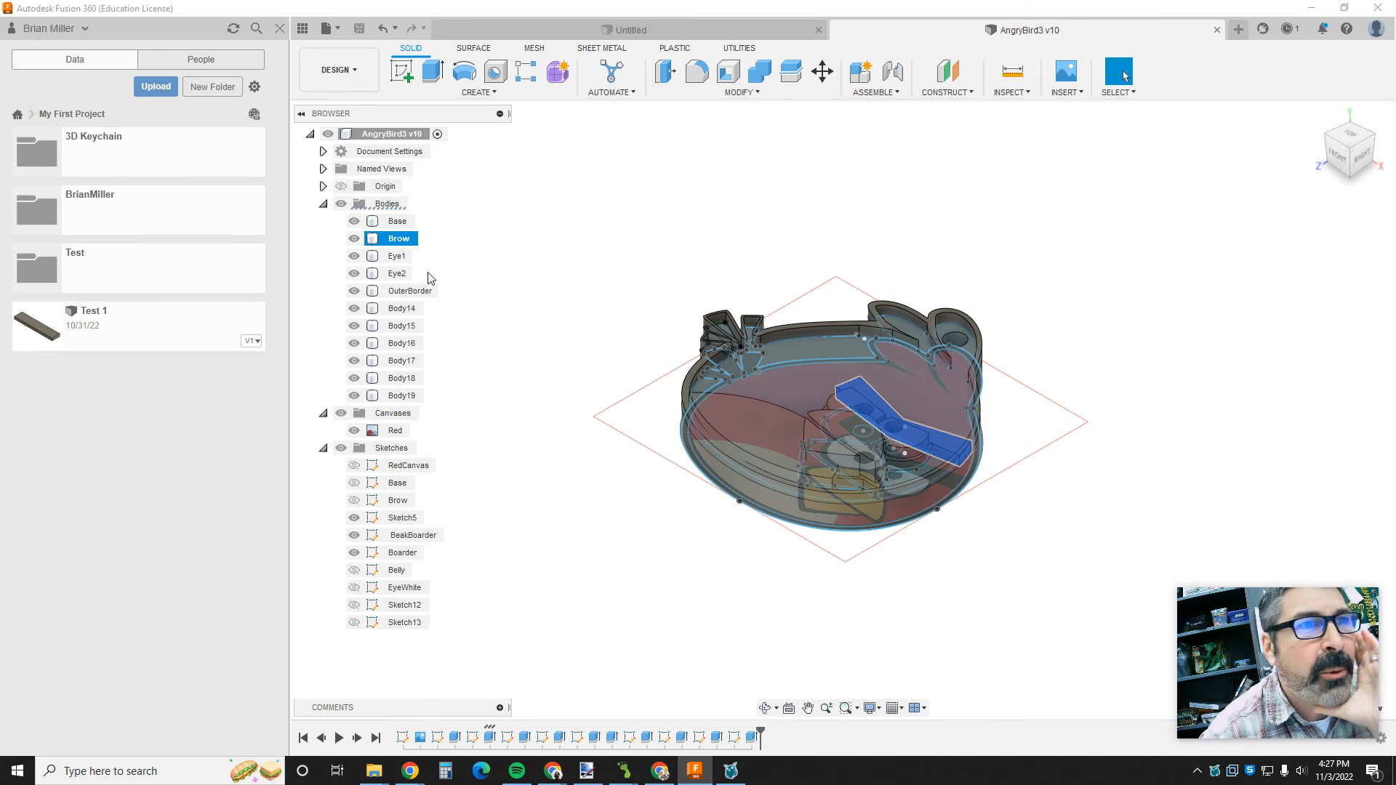
pyautogui.click(387, 203)
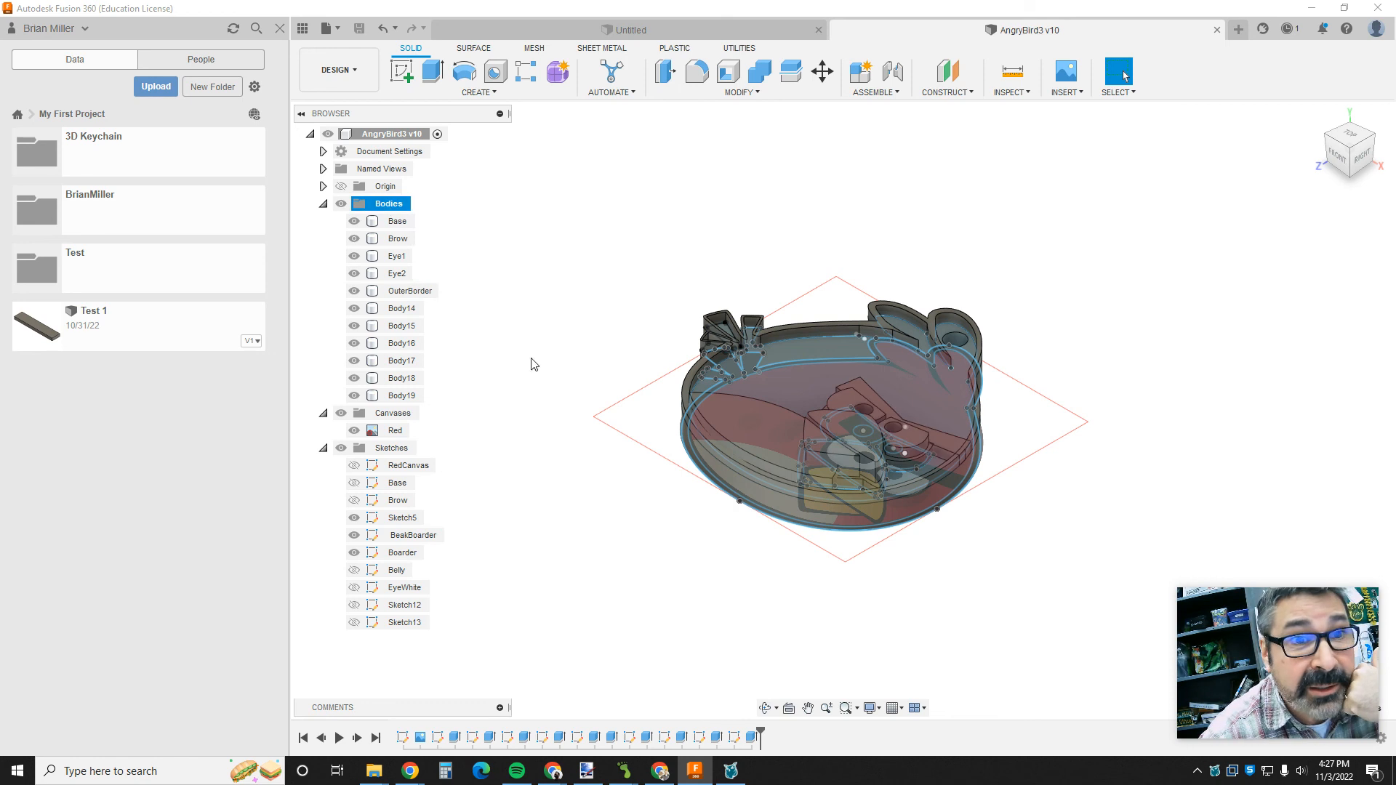
pyautogui.click(867, 508)
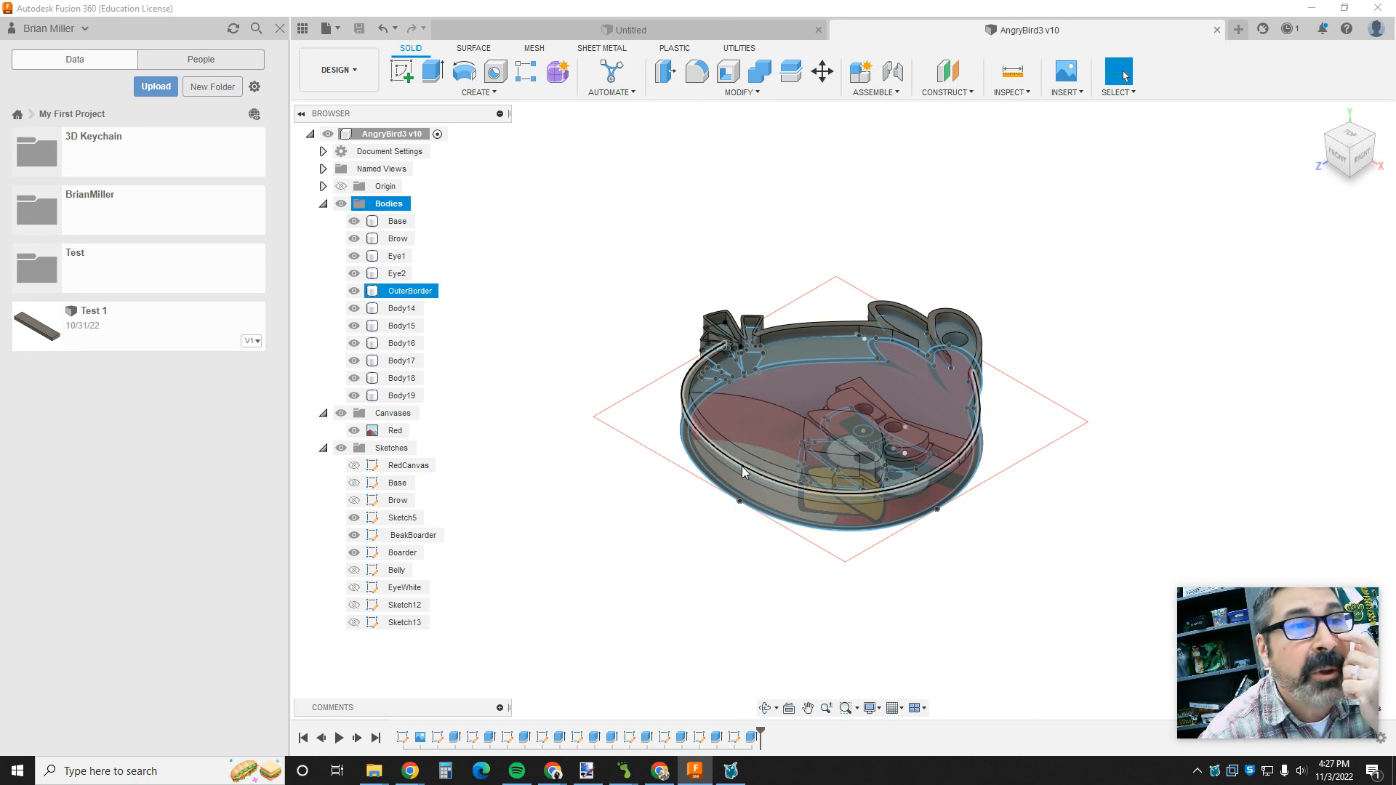
# - Start a 3D Print export of the whole bird model in STL (Binary) format with millimeter units
pyautogui.click(328, 28)
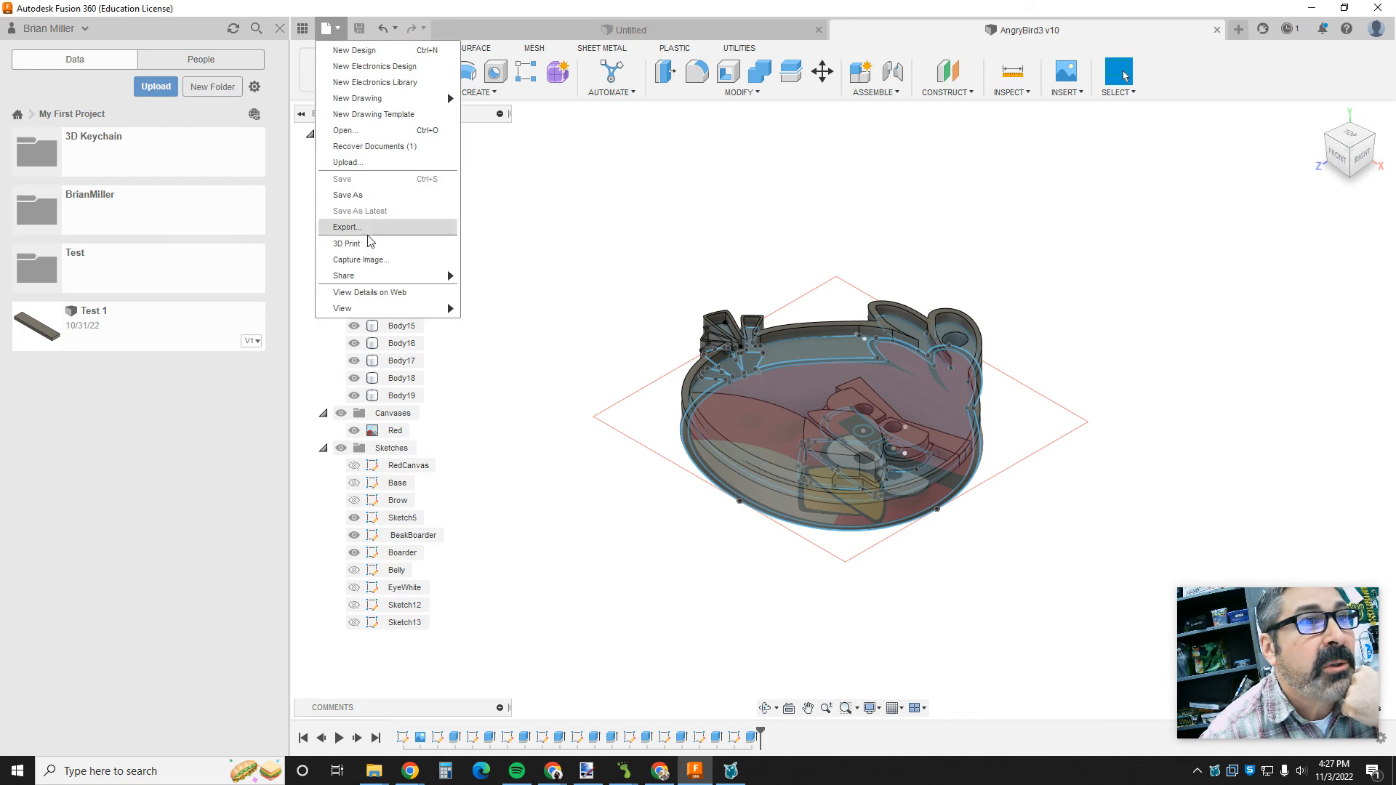
pyautogui.click(367, 244)
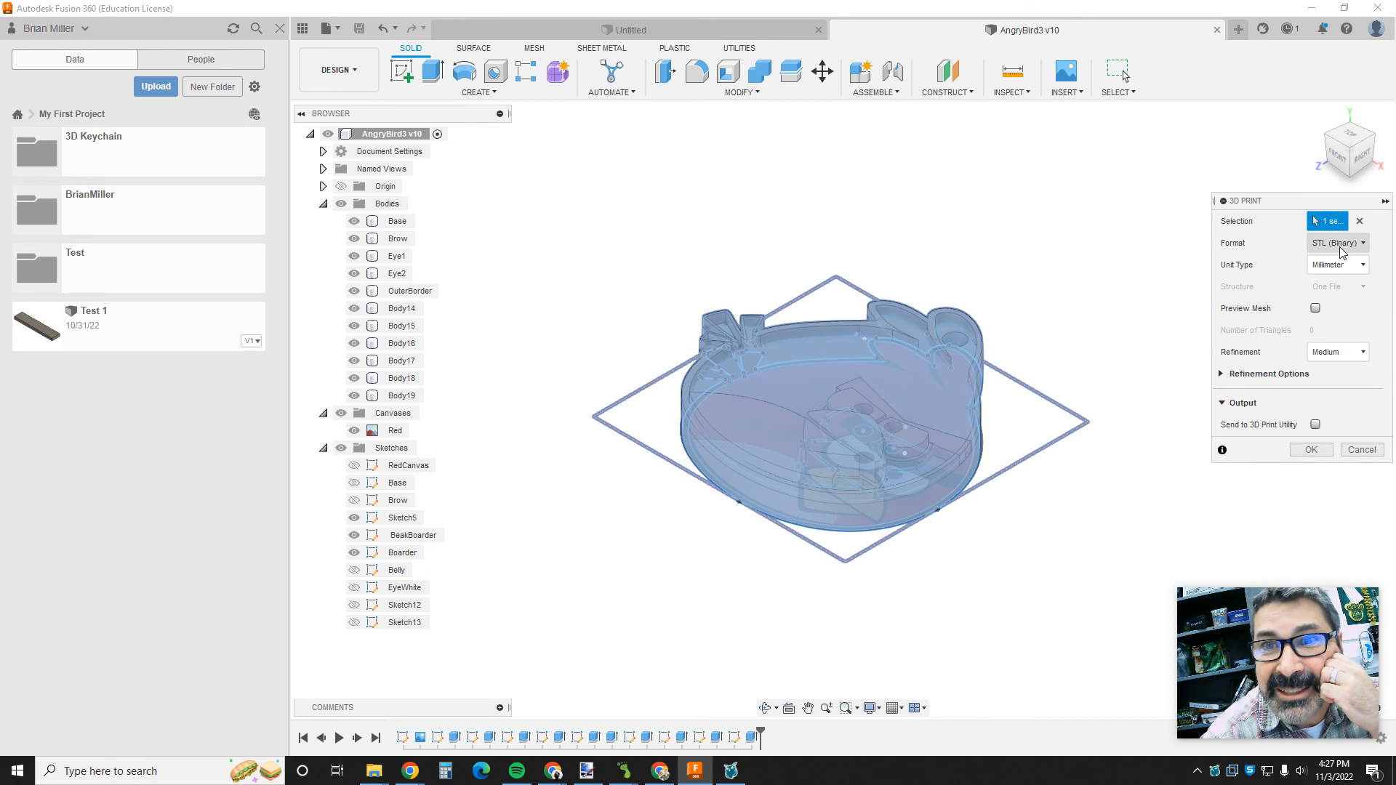
pyautogui.click(1338, 265)
pyautogui.click(1336, 304)
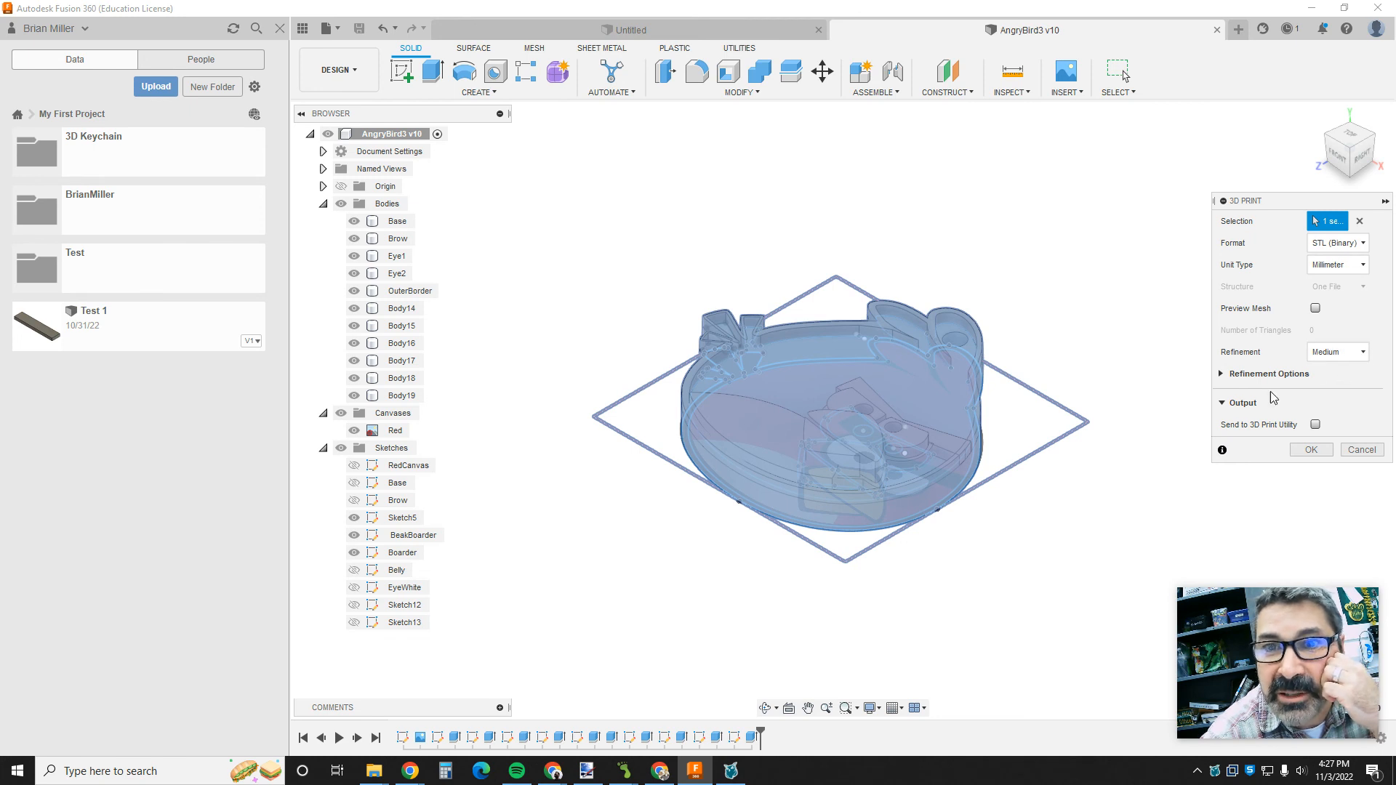
pyautogui.click(1226, 409)
pyautogui.click(1229, 408)
pyautogui.click(1316, 425)
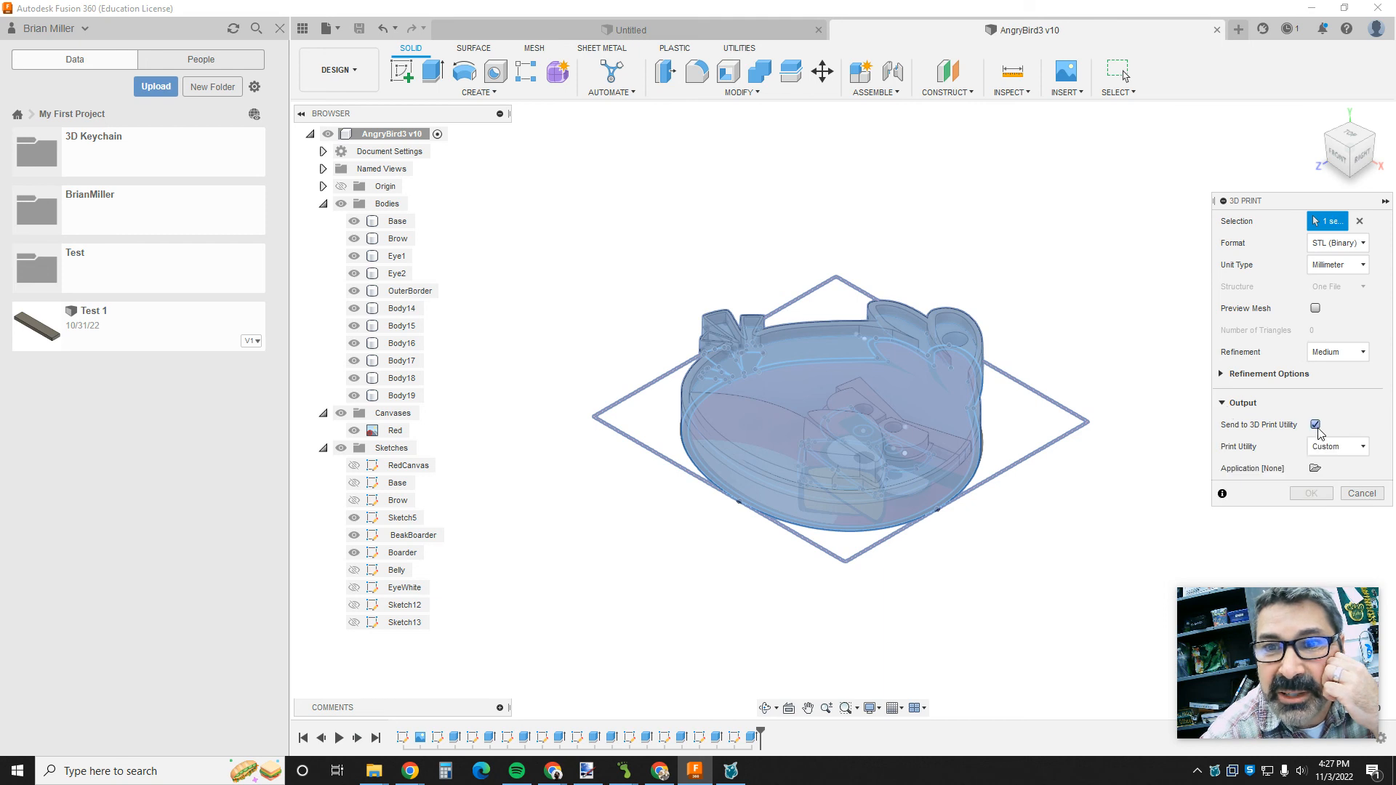
pyautogui.click(1316, 426)
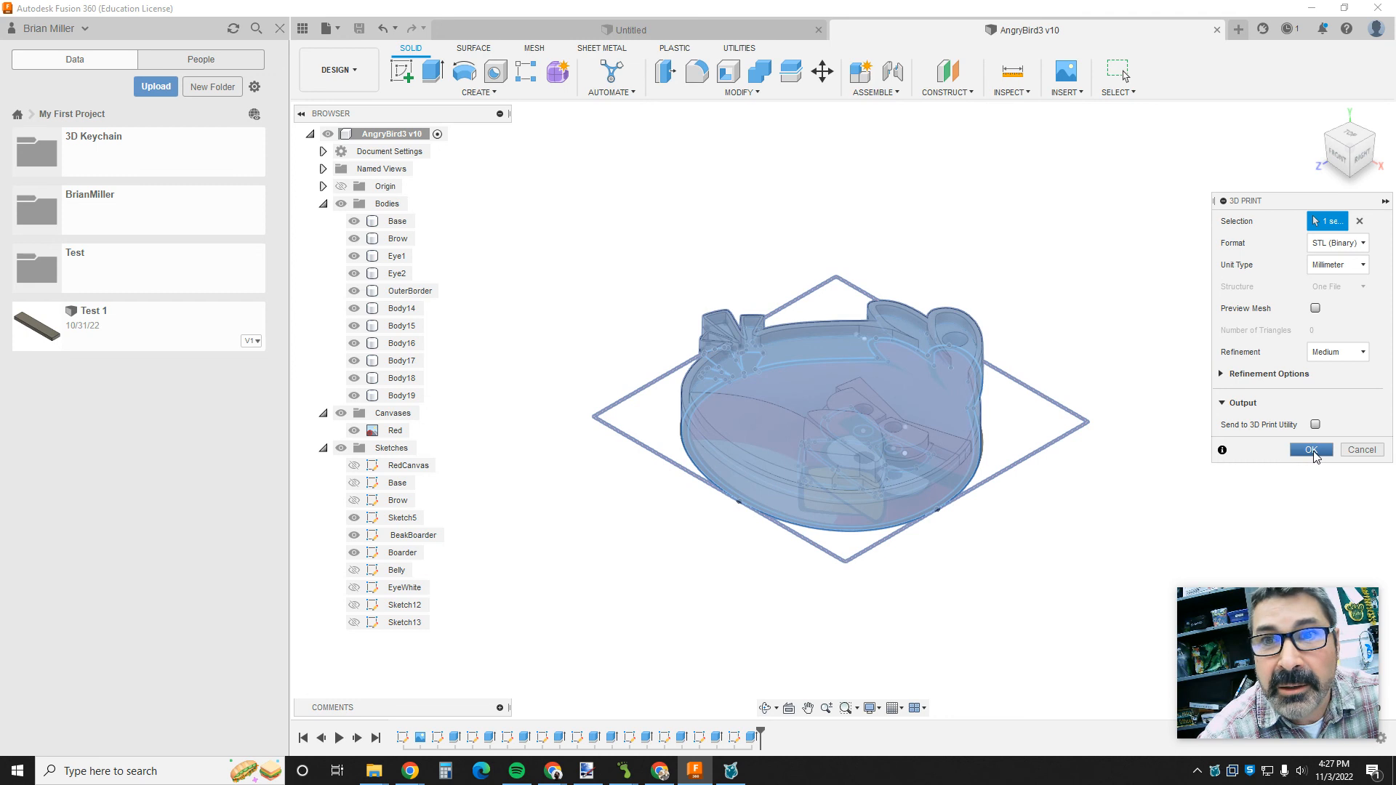
pyautogui.click(1313, 450)
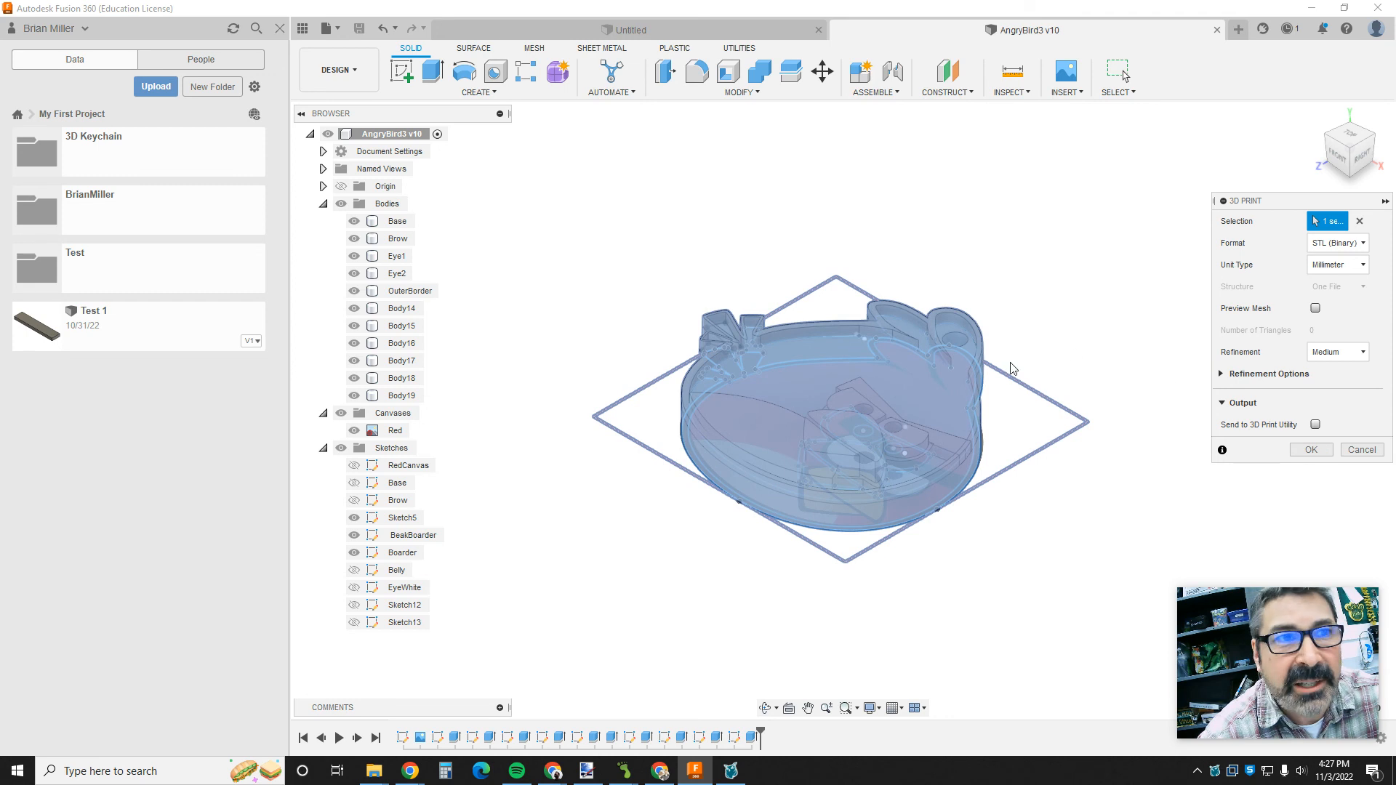
# - Preview the export mesh and save the STL in the KeyChain folder, named with the designer's full name followed by Key
pyautogui.click(1315, 309)
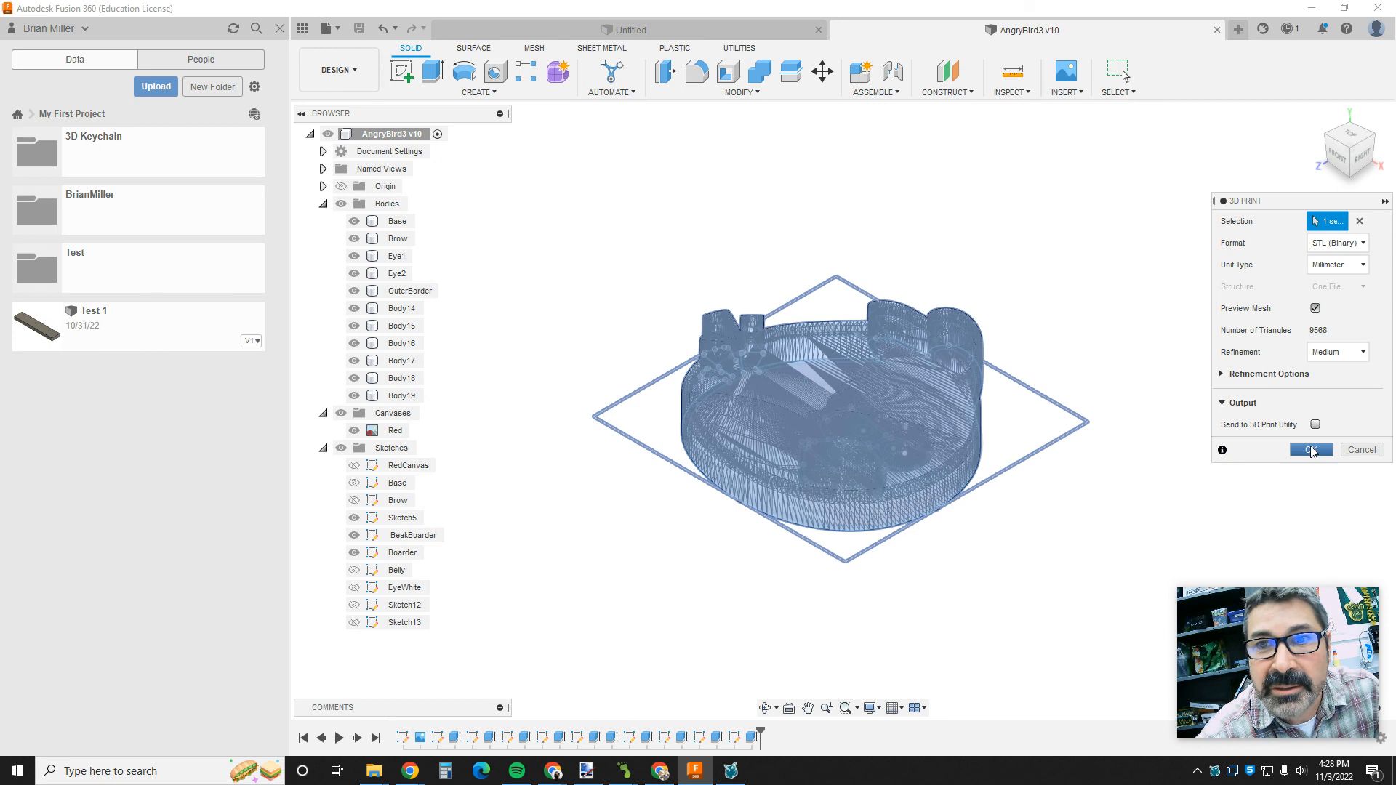
pyautogui.click(1312, 451)
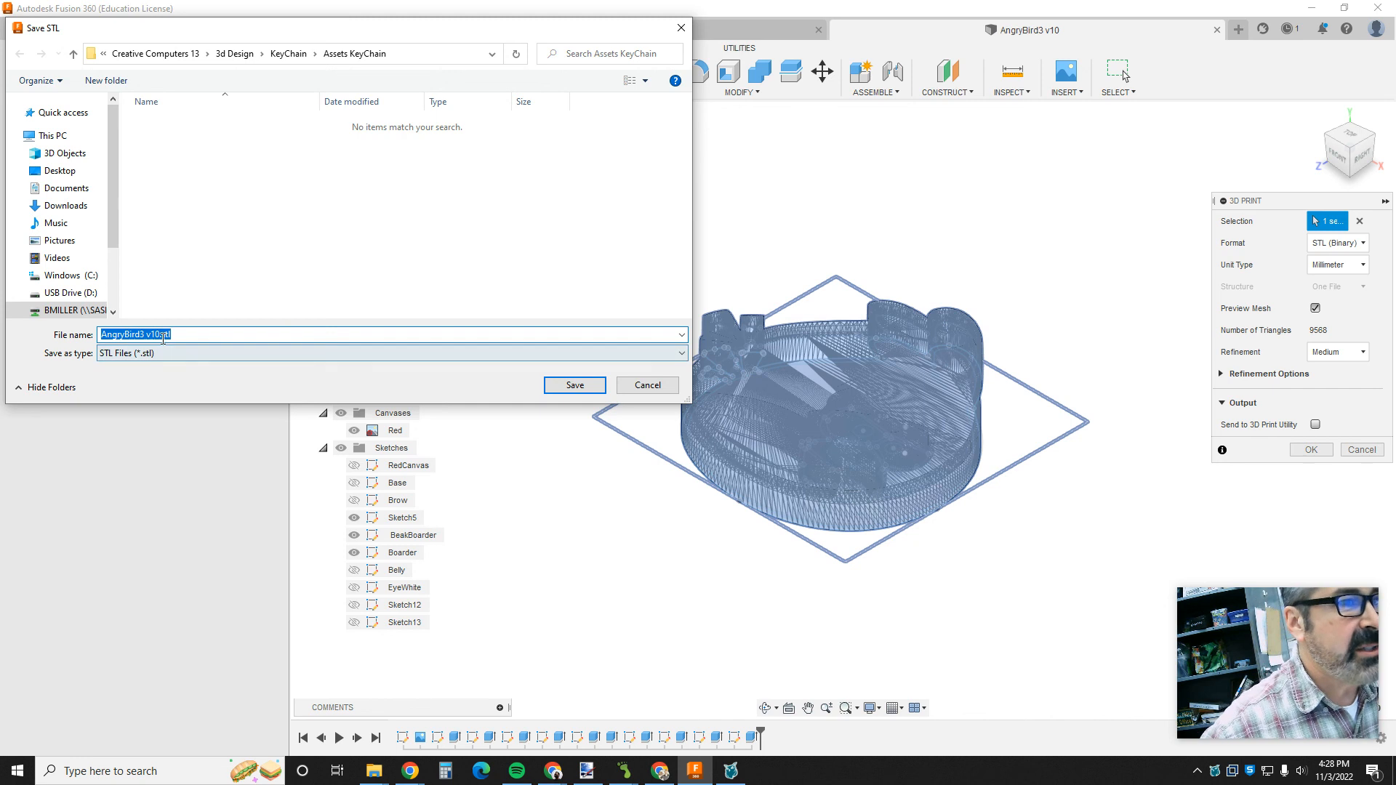
pyautogui.click(160, 335)
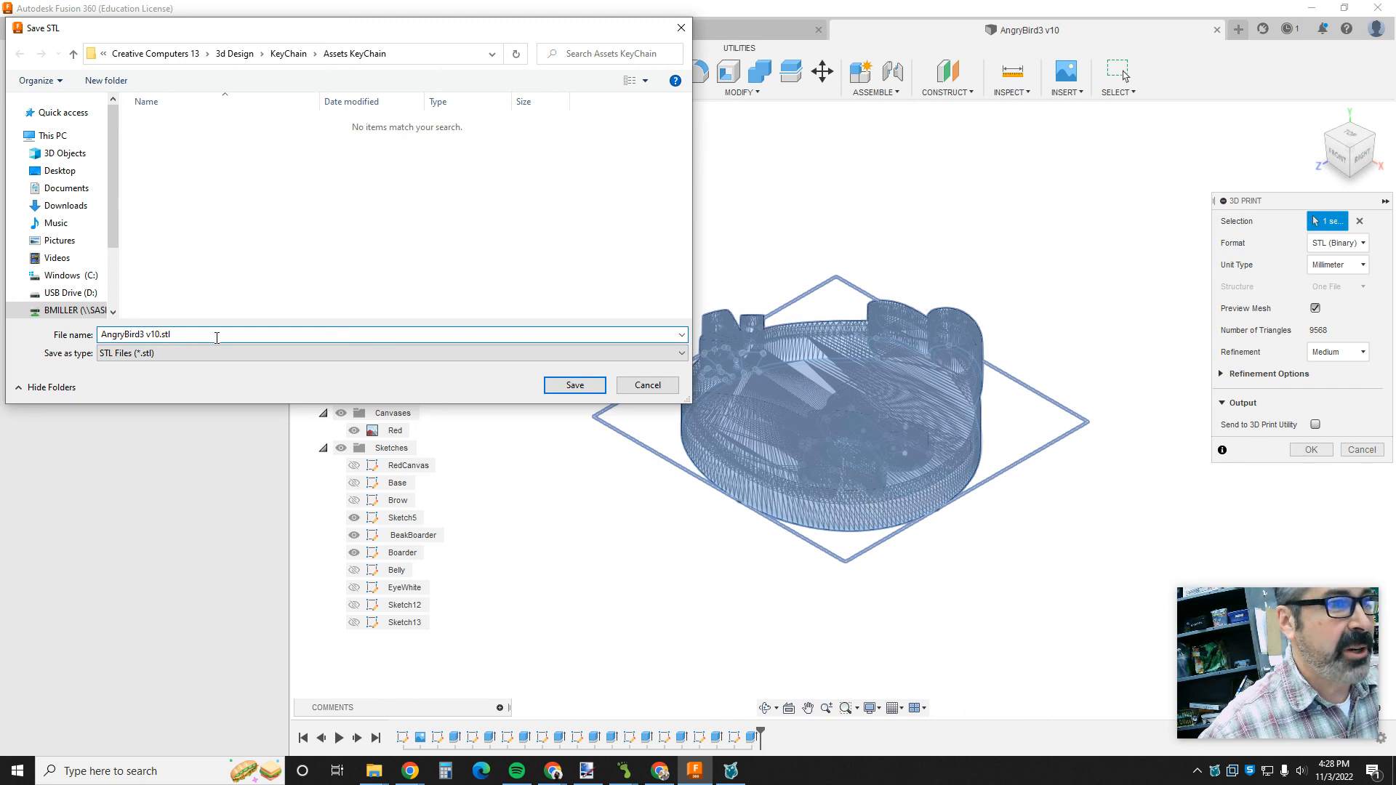
pyautogui.press('BackSpace')
pyautogui.press('BackSpace')
pyautogui.press('BackSpace')
pyautogui.press('BackSpace')
pyautogui.press('BackSpace')
pyautogui.press('BackSpace')
pyautogui.press('BackSpace')
pyautogui.press('BackSpace')
pyautogui.press('BackSpace')
pyautogui.press('BackSpace')
pyautogui.press('BackSpace')
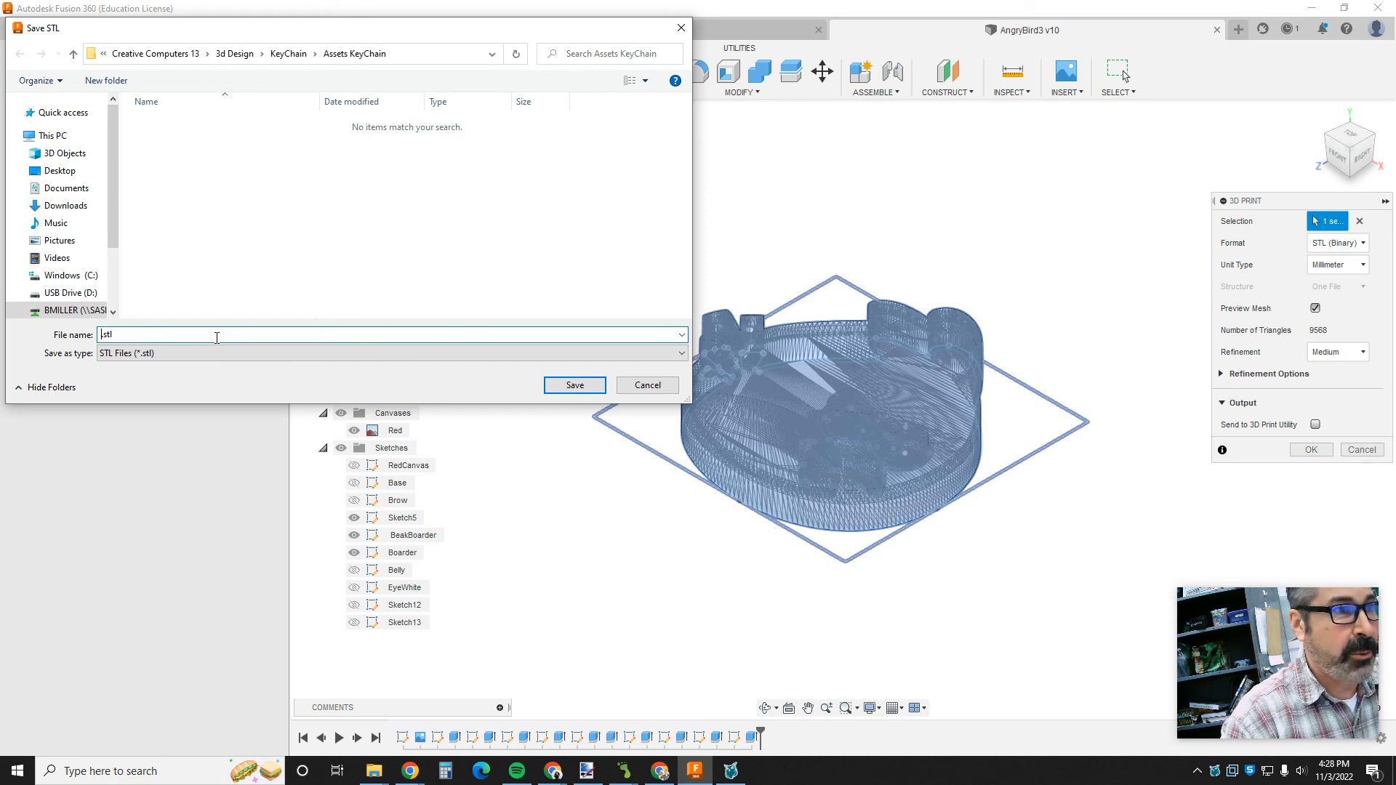
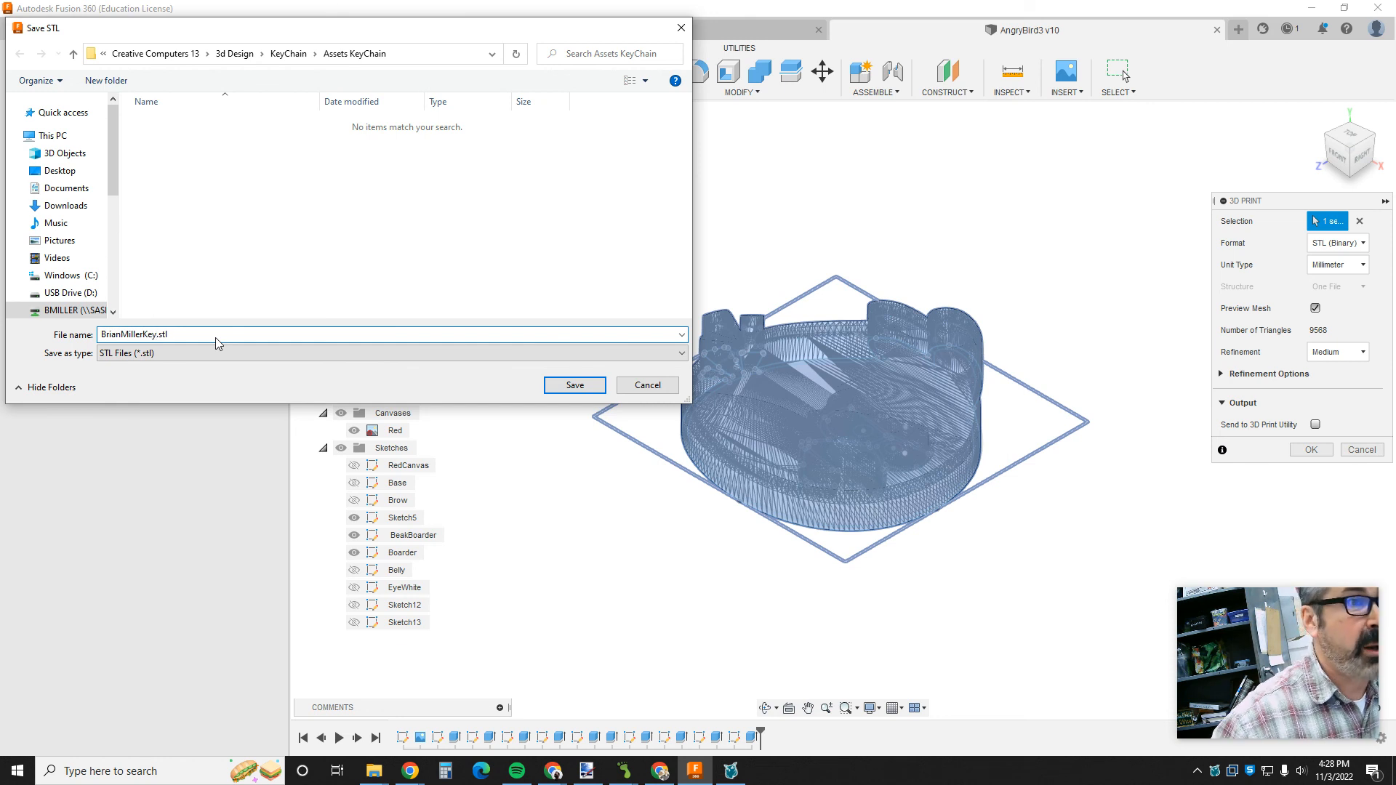
pyautogui.click(287, 53)
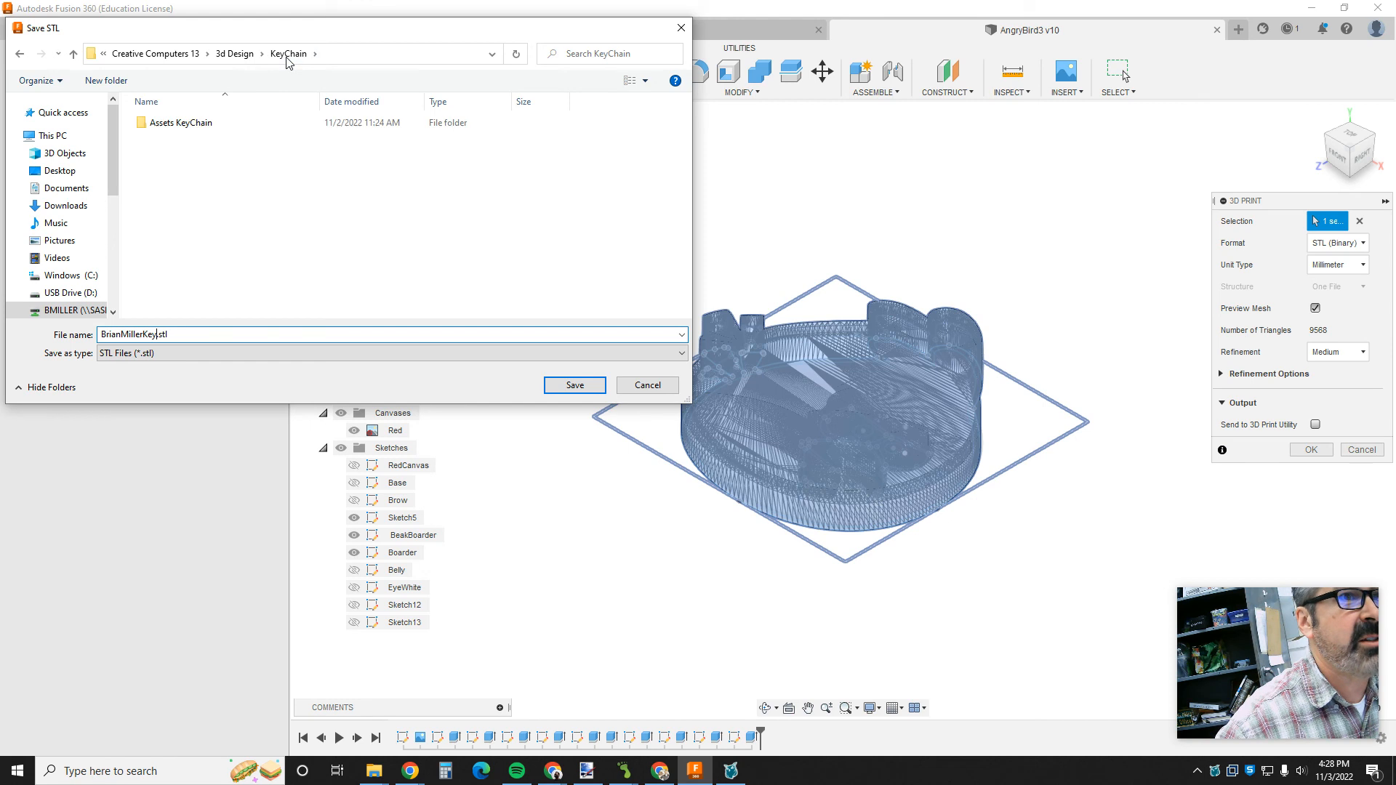
pyautogui.click(575, 387)
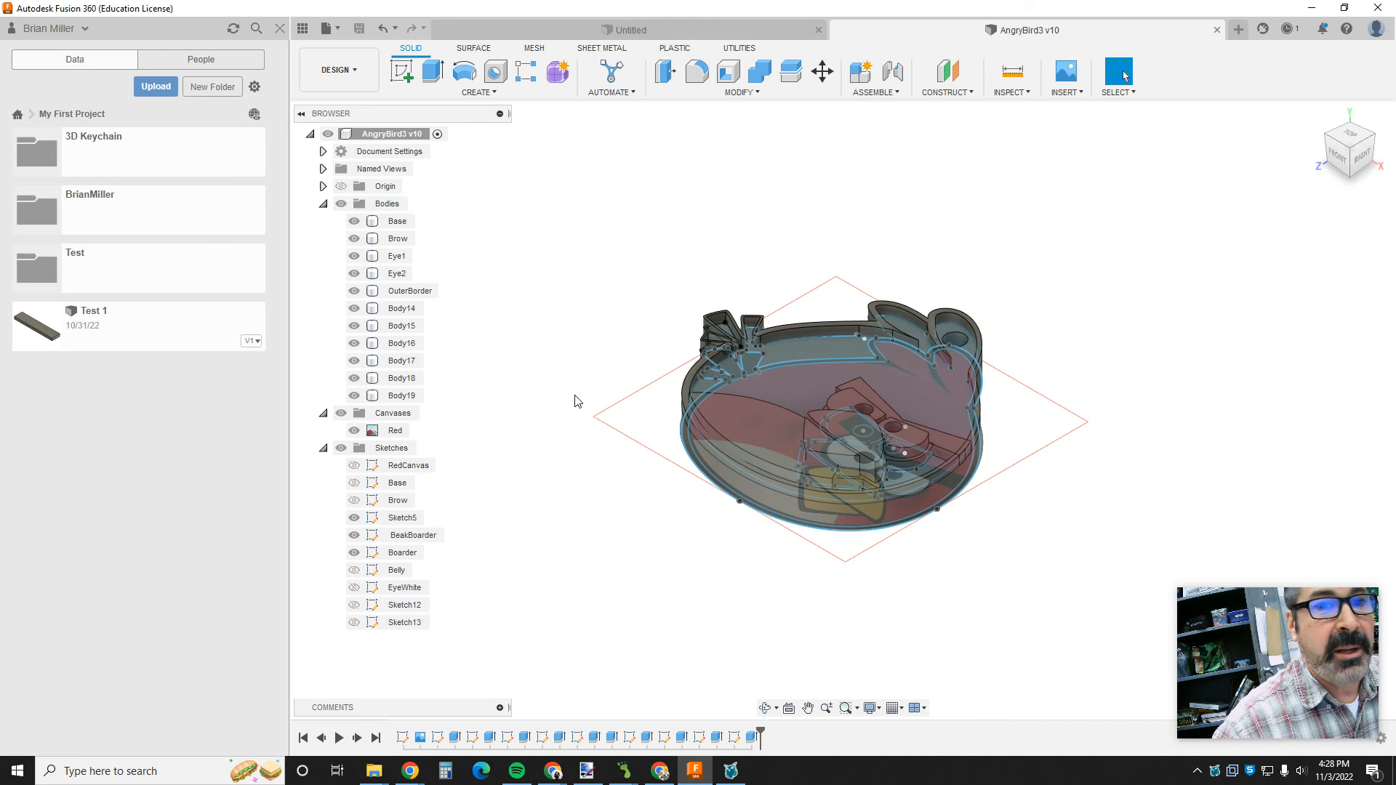